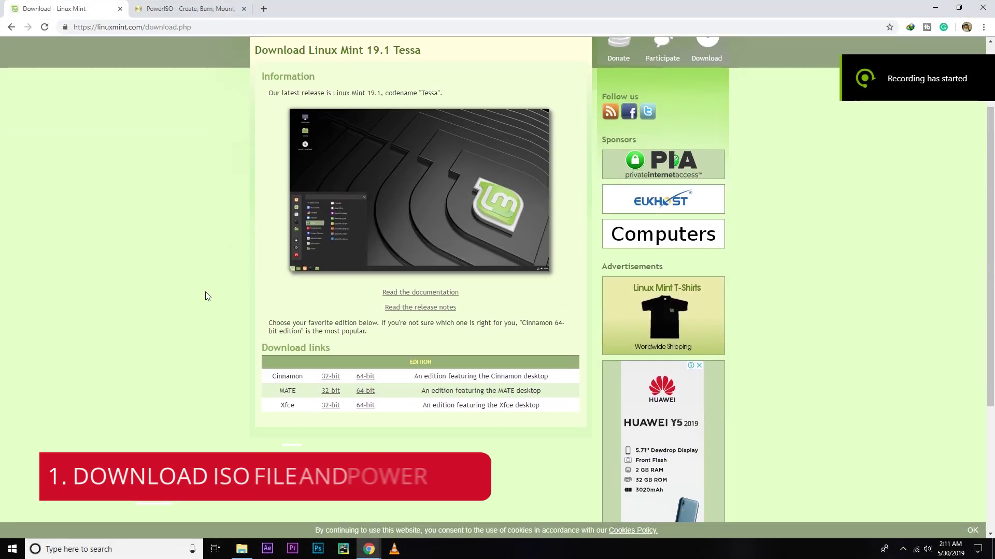
- Open the Linux Mint 19.1 Cinnamon 64-bit download page
{"action": "scroll", "coordinate": [149, 289], "scroll_direction": "up", "scroll_amount": 2}
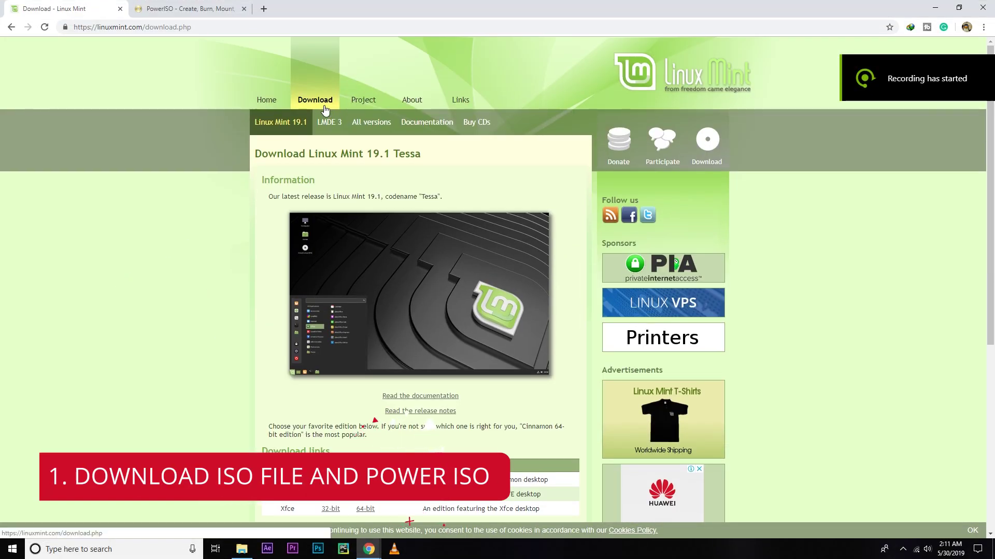
{"action": "scroll", "coordinate": [201, 295], "scroll_direction": "down", "scroll_amount": 4}
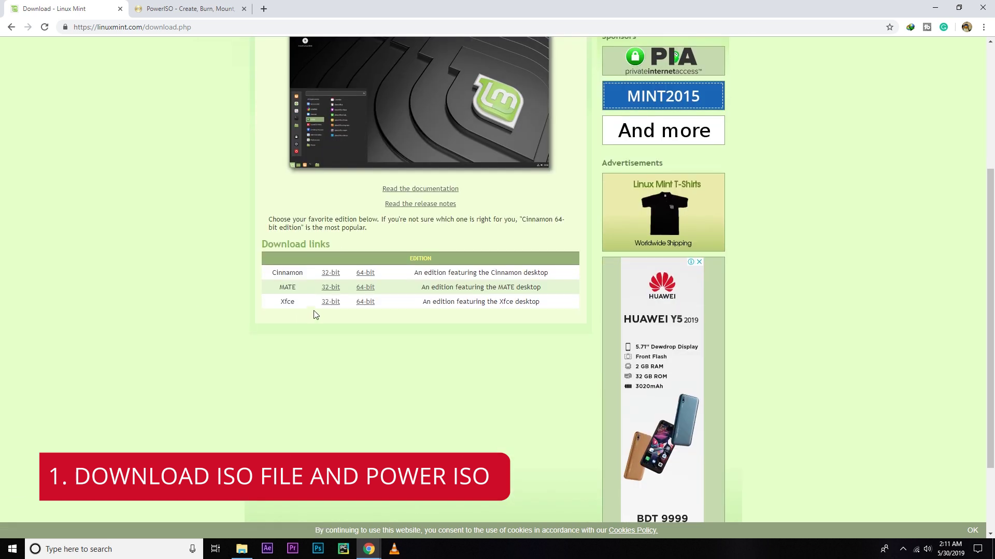
{"action": "left_click", "coordinate": [365, 274]}
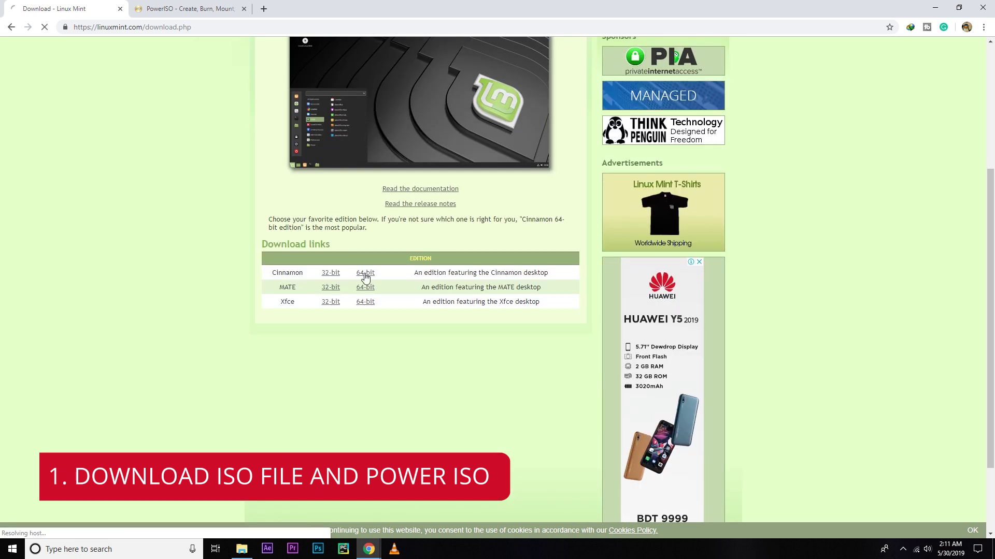
- Download the ISO from the Harvard School of Engineering mirror, then show the PowerISO download page
{"action": "scroll", "coordinate": [268, 387], "scroll_direction": "down", "scroll_amount": 5}
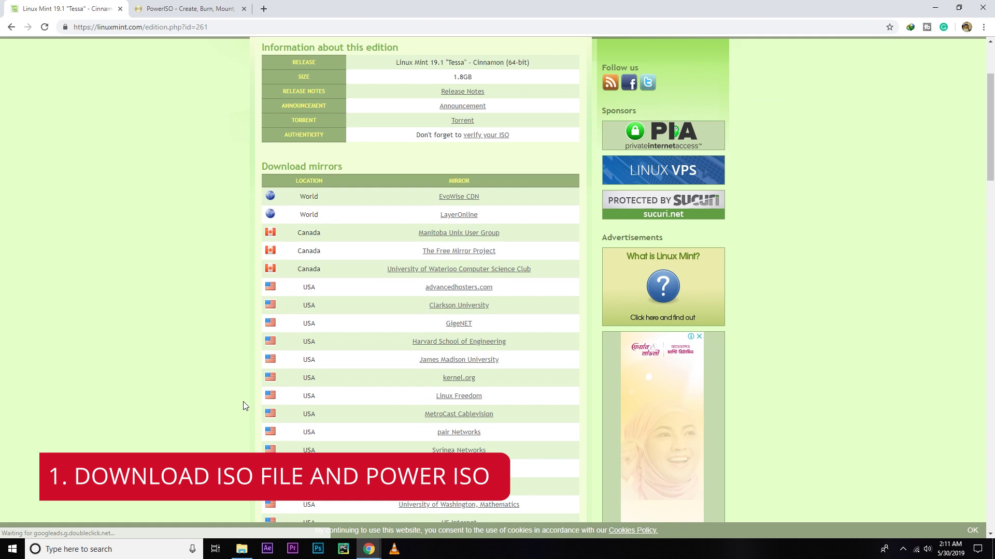
{"action": "scroll", "coordinate": [269, 386], "scroll_direction": "up", "scroll_amount": 5}
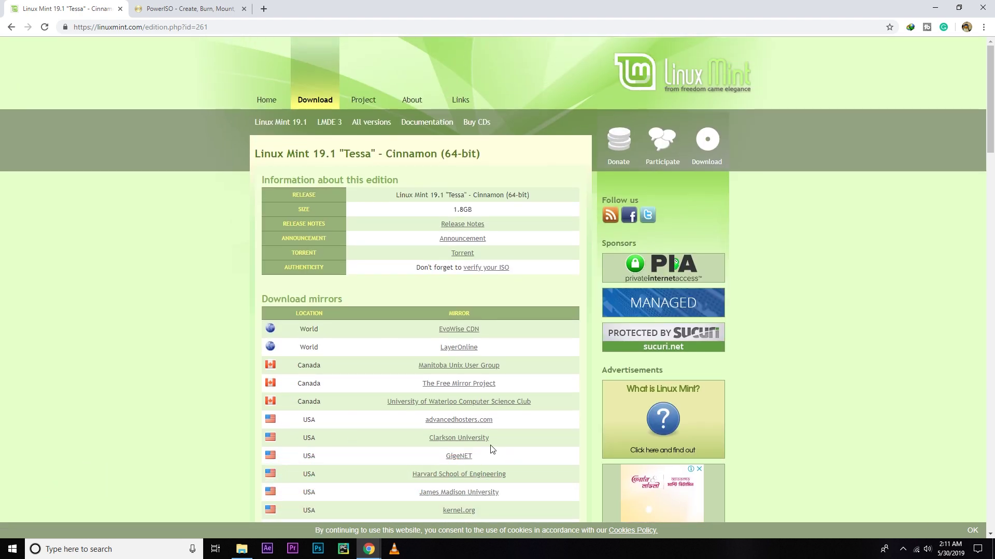
{"action": "left_click", "coordinate": [456, 474]}
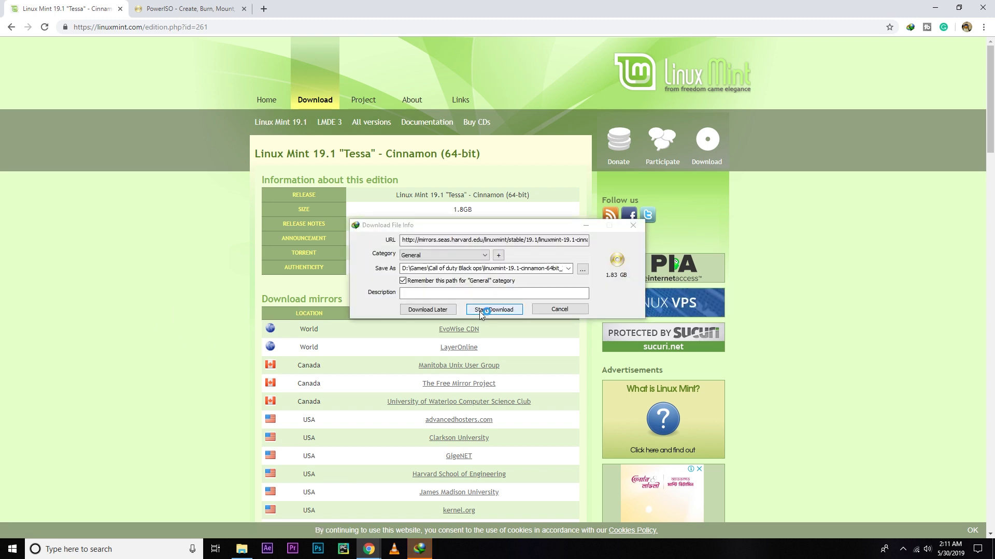
{"action": "left_click", "coordinate": [480, 310]}
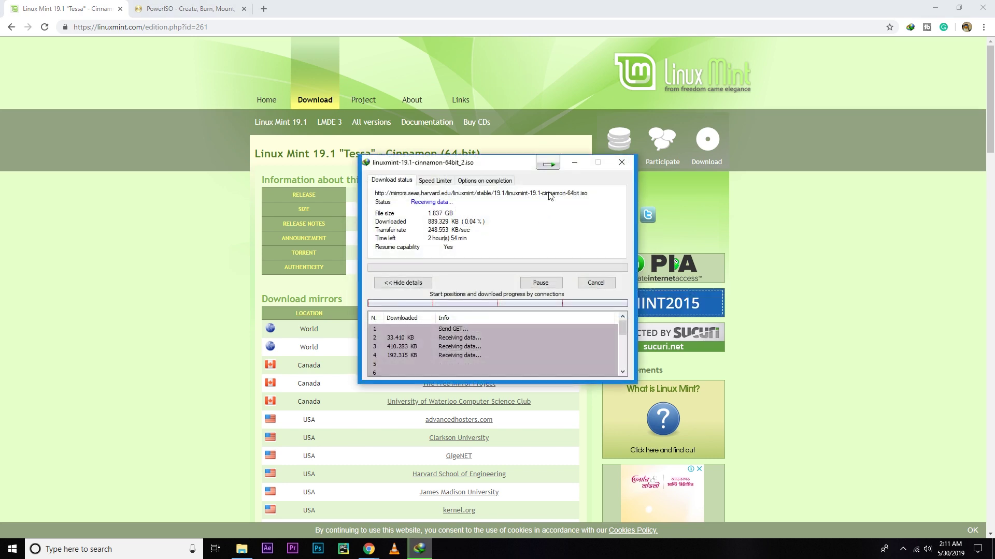
{"action": "left_click", "coordinate": [573, 166]}
{"action": "left_click", "coordinate": [218, 5]}
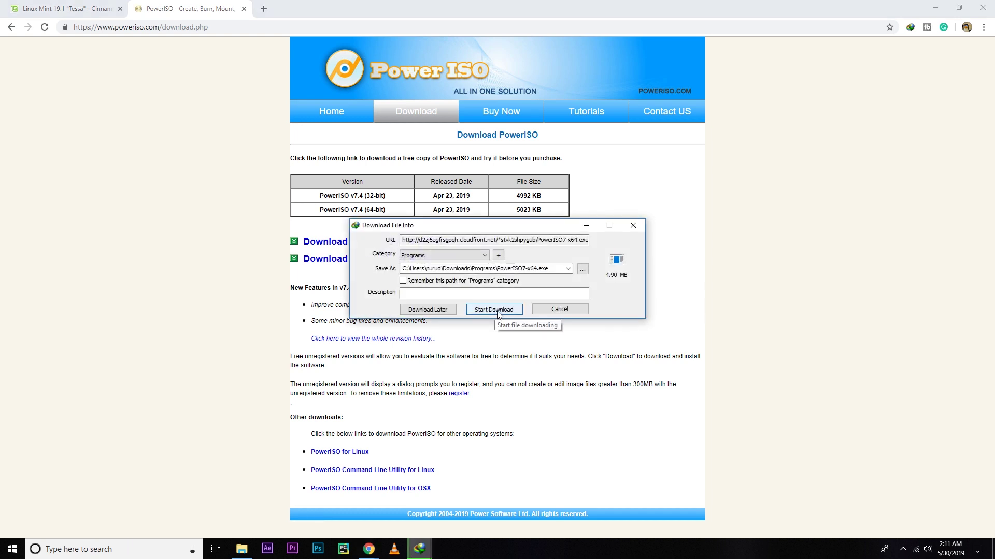
- Download the PowerISO v7.4 64-bit installer, glance at the Linux Mint tab and return
{"action": "left_click", "coordinate": [495, 310]}
{"action": "left_click", "coordinate": [232, 299]}
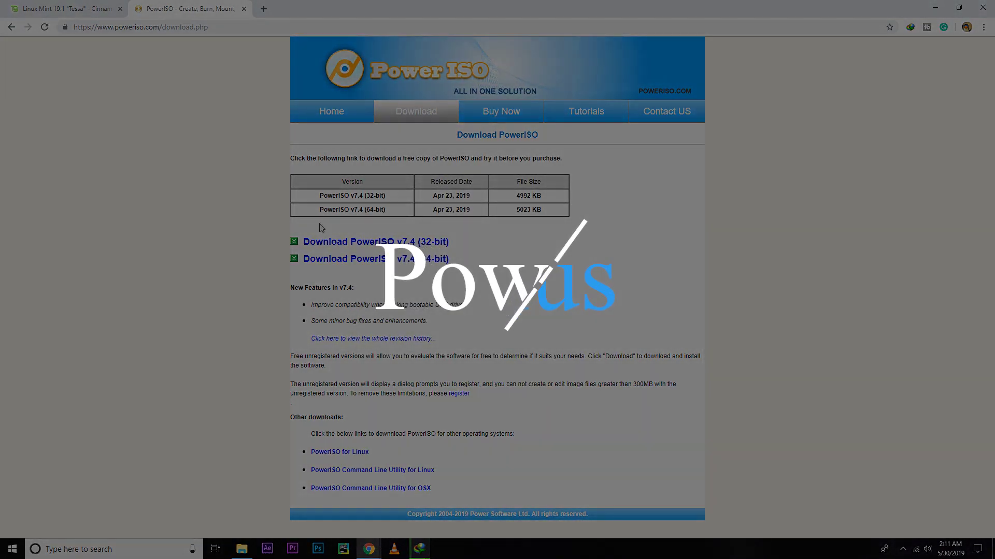
{"action": "left_click", "coordinate": [82, 7]}
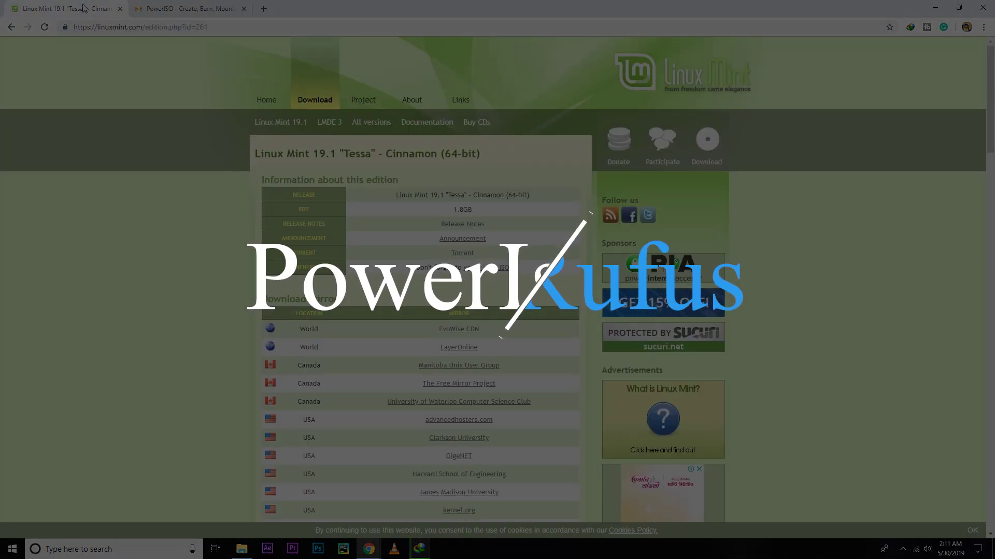
{"action": "key", "text": "ctrl+Tab"}
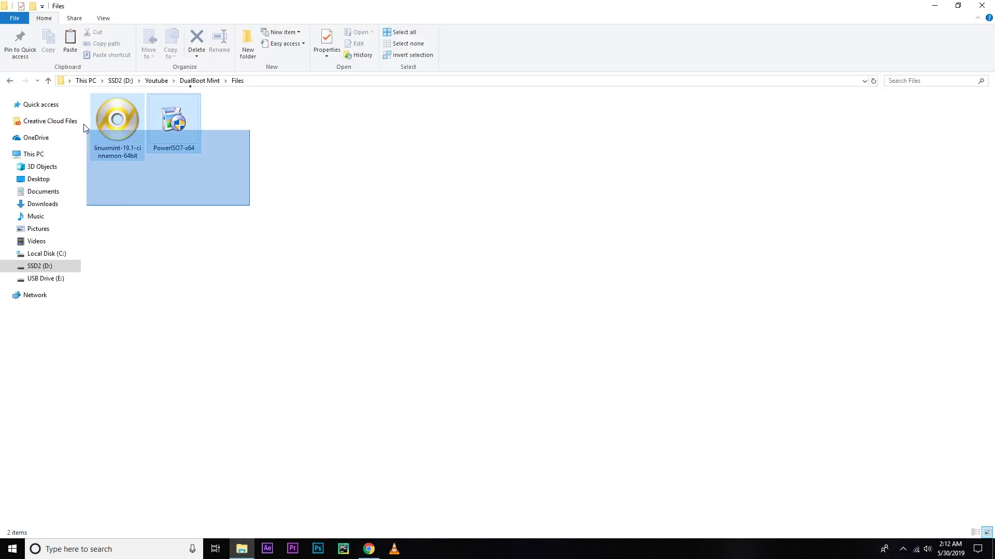
- Bring up the options for the PowerISO7-x64 installer in the Files folder
{"action": "right_click", "coordinate": [175, 123]}
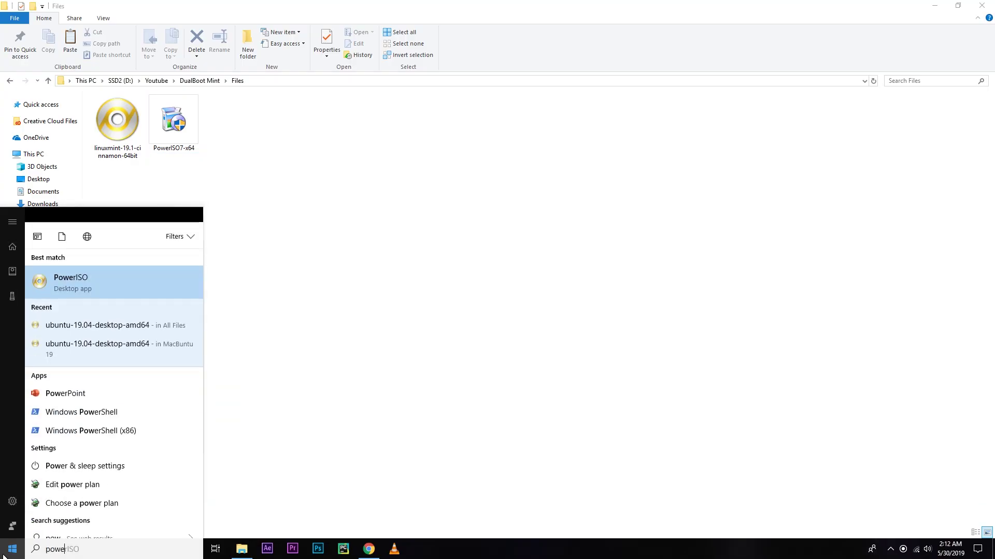
- Run PowerISO as administrator, continue unregistered, and close File Explorer
{"action": "right_click", "coordinate": [58, 270]}
{"action": "left_click", "coordinate": [85, 280]}
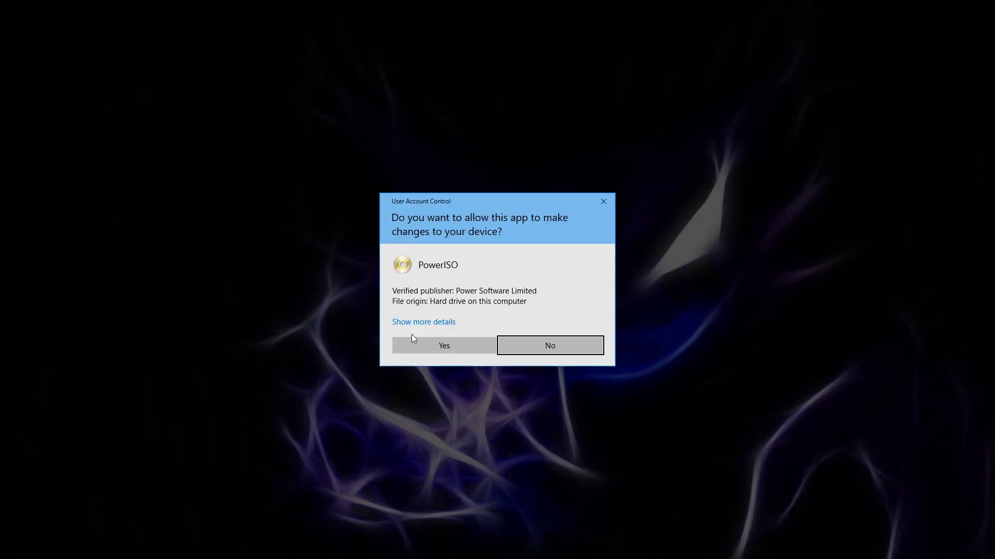
{"action": "left_click", "coordinate": [417, 343]}
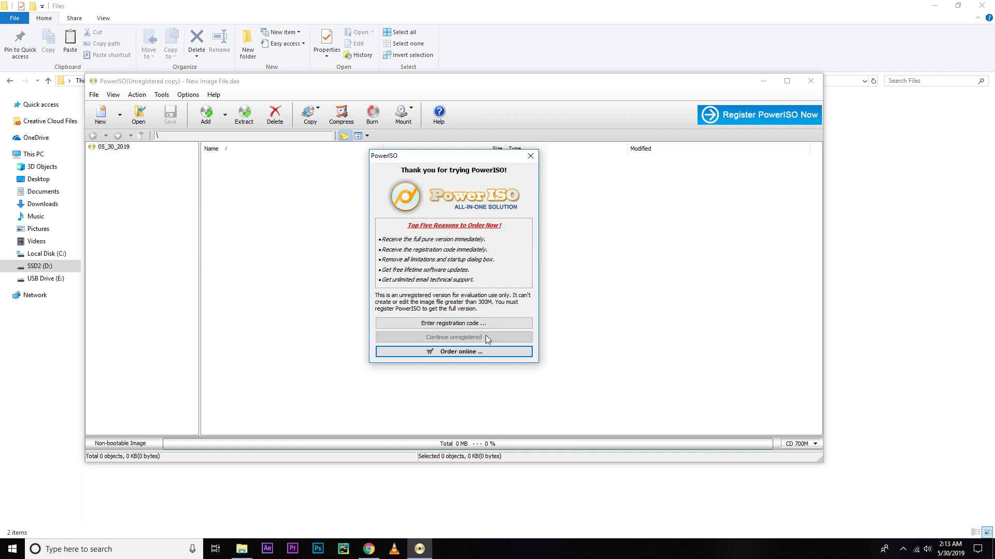
{"action": "left_click", "coordinate": [435, 337]}
{"action": "left_click", "coordinate": [981, 5]}
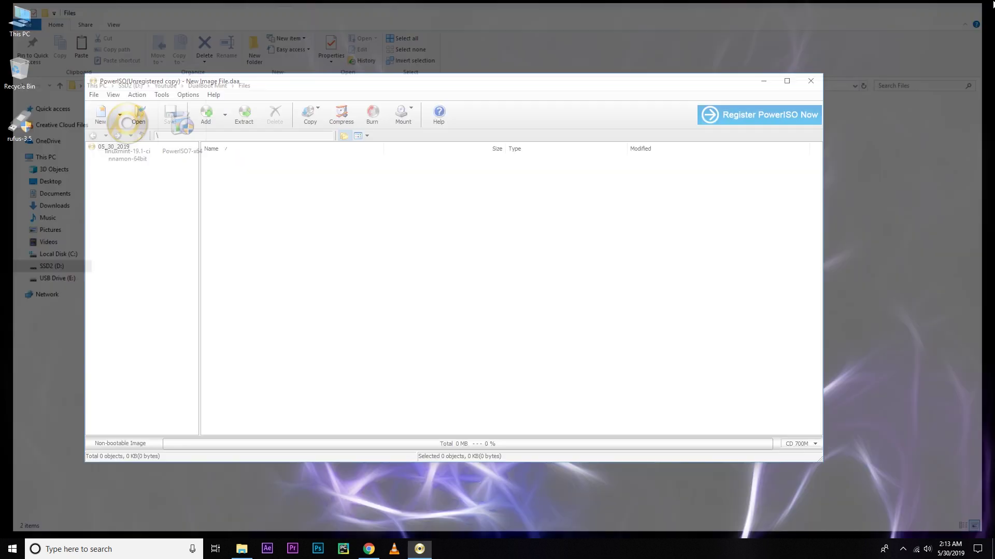
{"action": "left_click", "coordinate": [8, 37]}
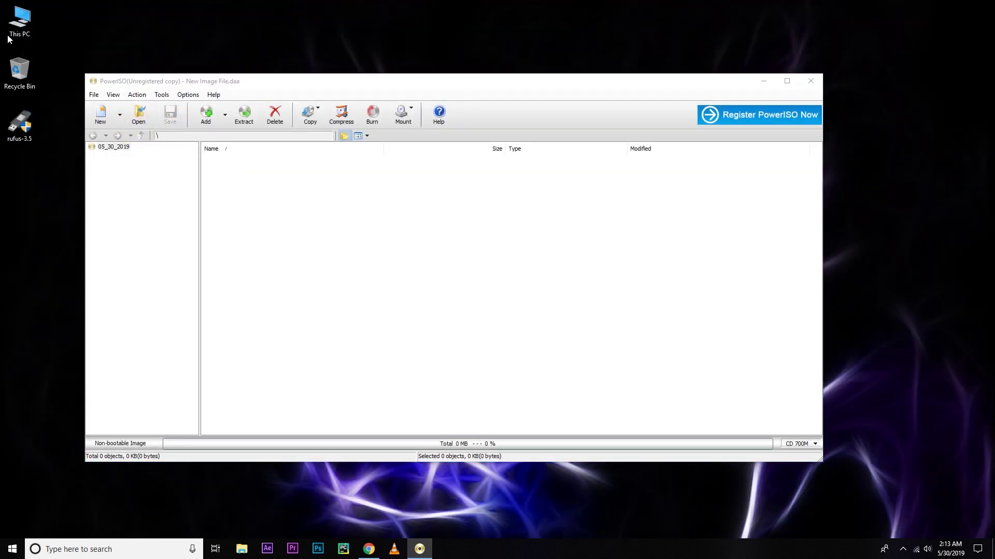
- Quick-format USB Drive (E:) as FAT32, leaving it empty with 7.61 GB free
{"action": "double_click", "coordinate": [8, 31]}
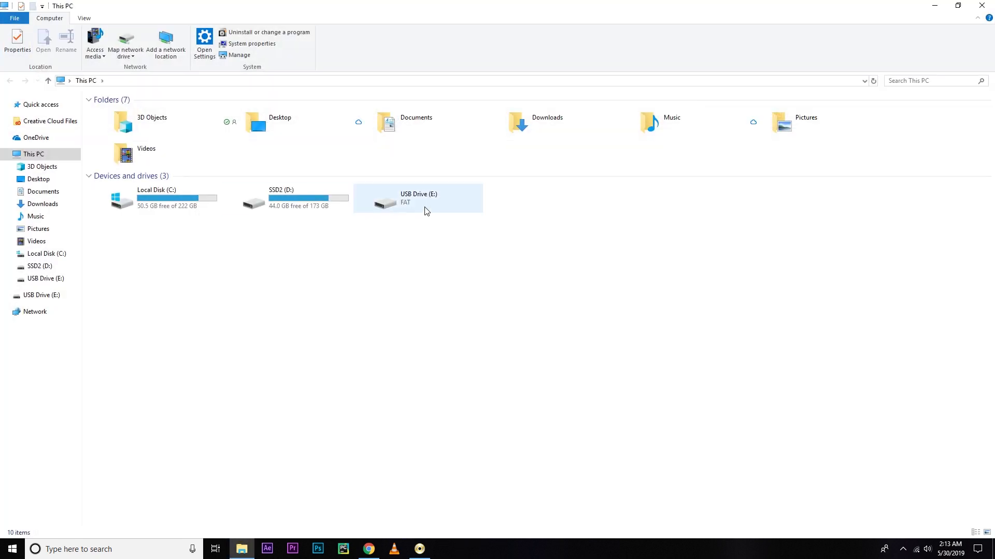
{"action": "left_click", "coordinate": [426, 210]}
{"action": "right_click", "coordinate": [424, 206]}
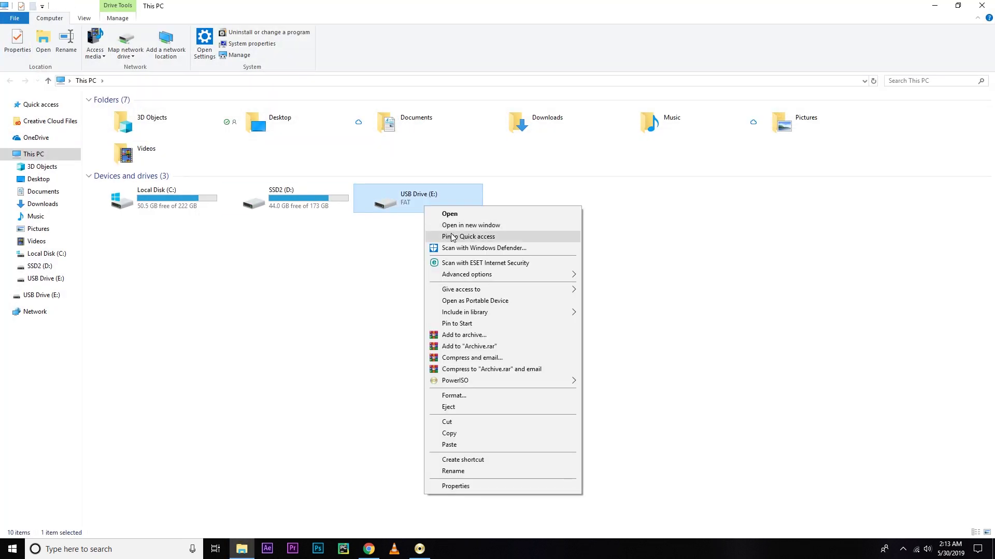
{"action": "left_click", "coordinate": [484, 396]}
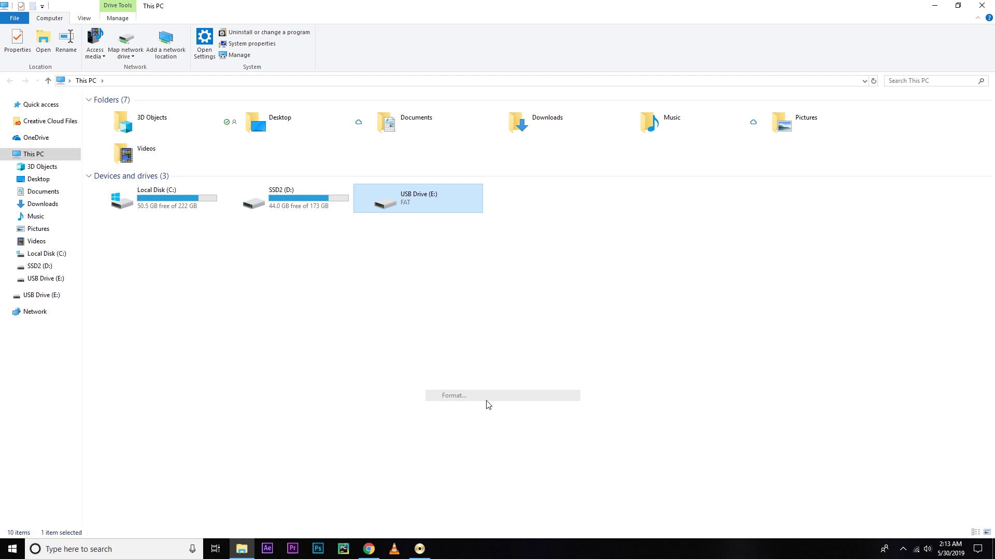
{"action": "left_click", "coordinate": [106, 365]}
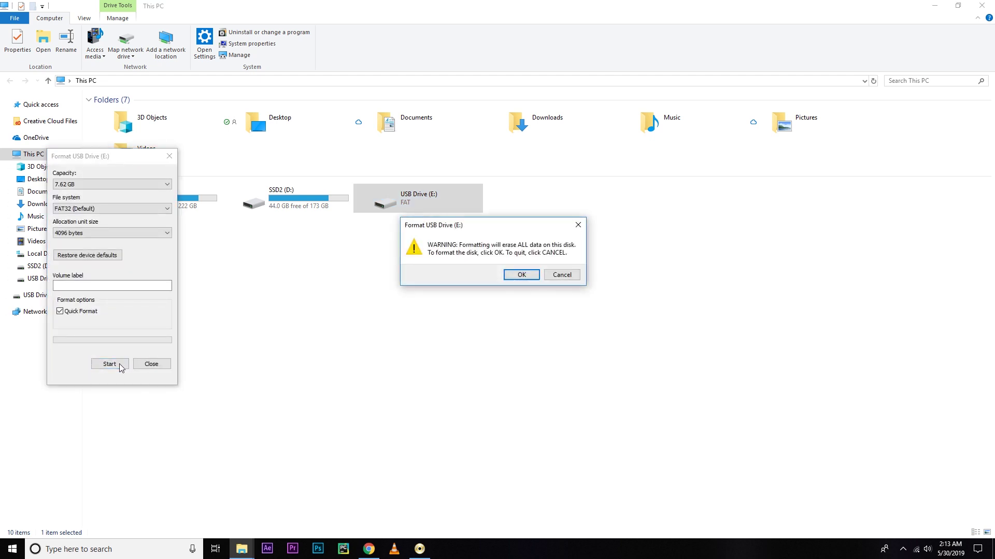
{"action": "left_click", "coordinate": [518, 277]}
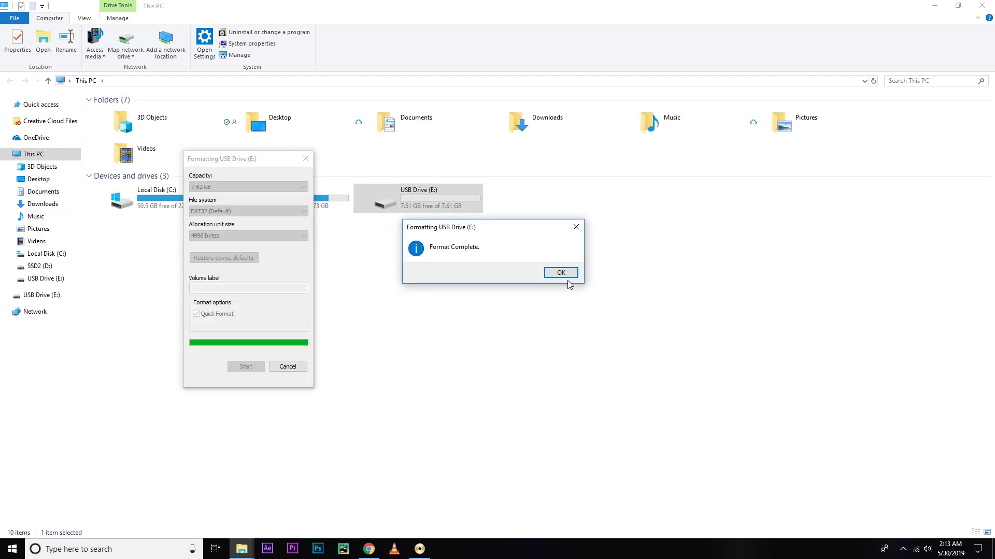
{"action": "left_click", "coordinate": [562, 275]}
{"action": "left_click", "coordinate": [288, 366]}
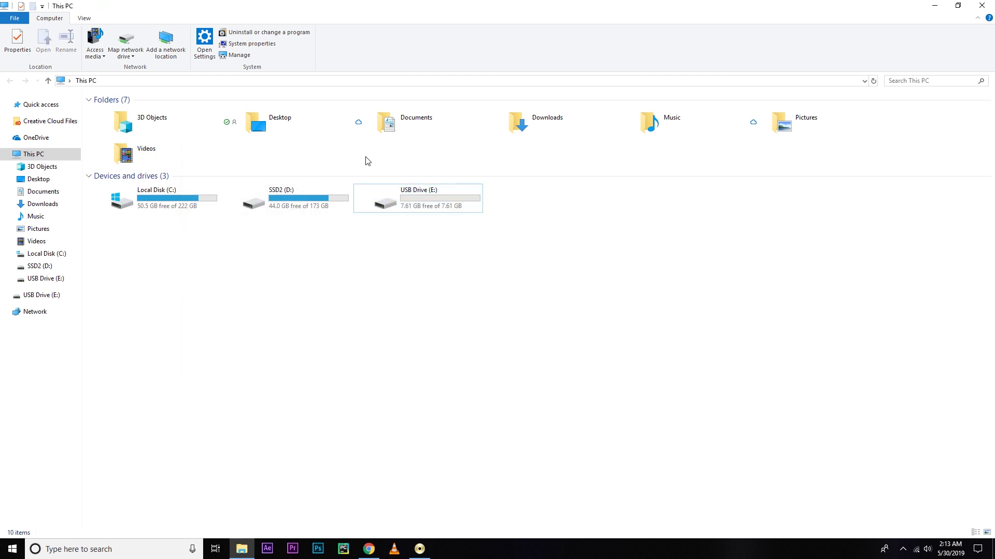
{"action": "left_click_drag", "start_coordinate": [477, 262], "coordinate": [456, 270]}
- Load the linuxmint-19.1-cinnamon-64bit image into PowerISO's Create bootable USB drive tool
{"action": "left_click", "coordinate": [463, 286]}
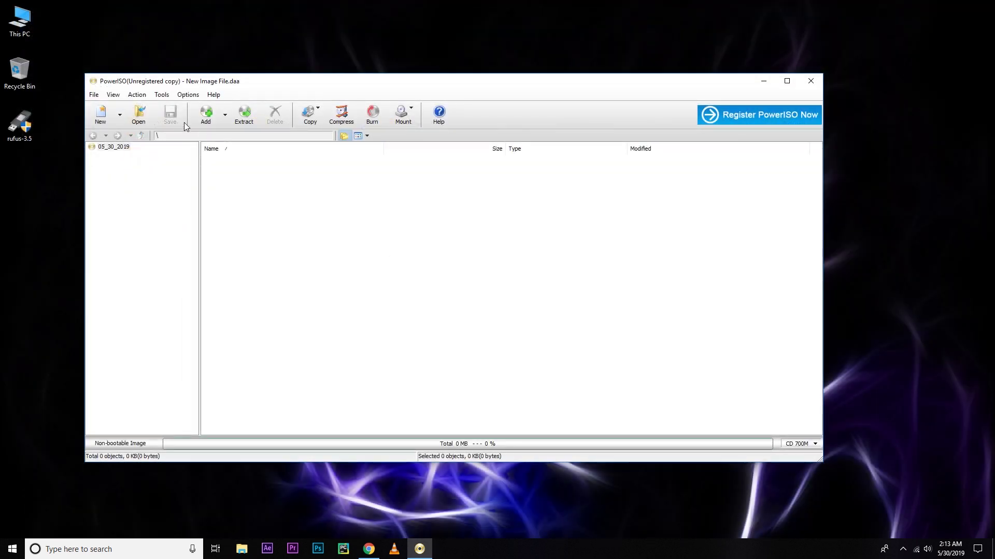
{"action": "left_click", "coordinate": [162, 95]}
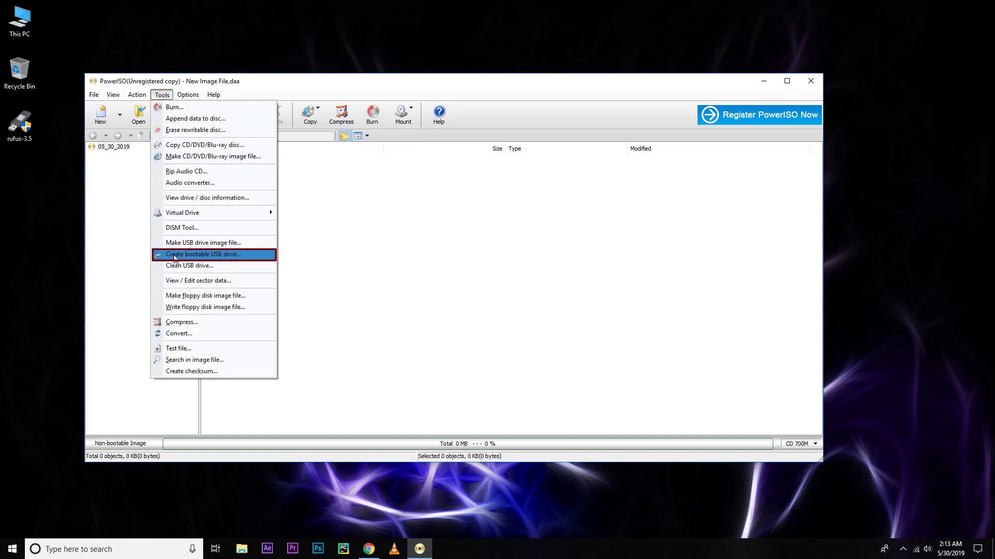
{"action": "left_click", "coordinate": [215, 259]}
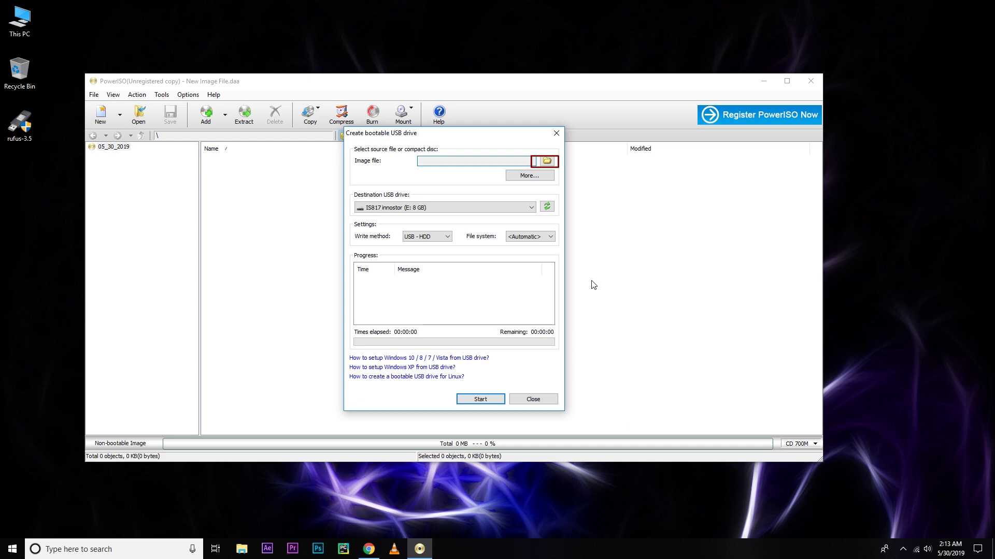
{"action": "left_click", "coordinate": [547, 161]}
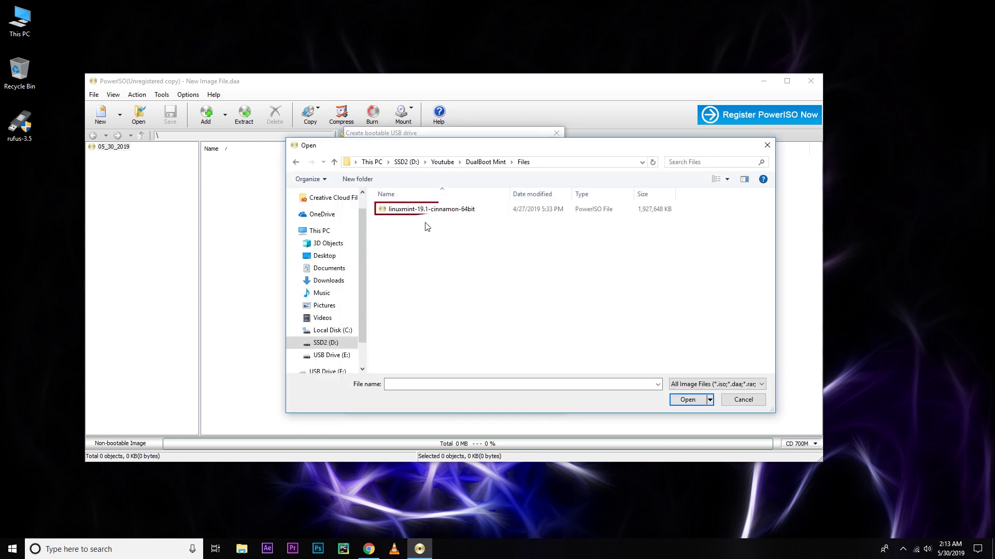
{"action": "left_click", "coordinate": [435, 213]}
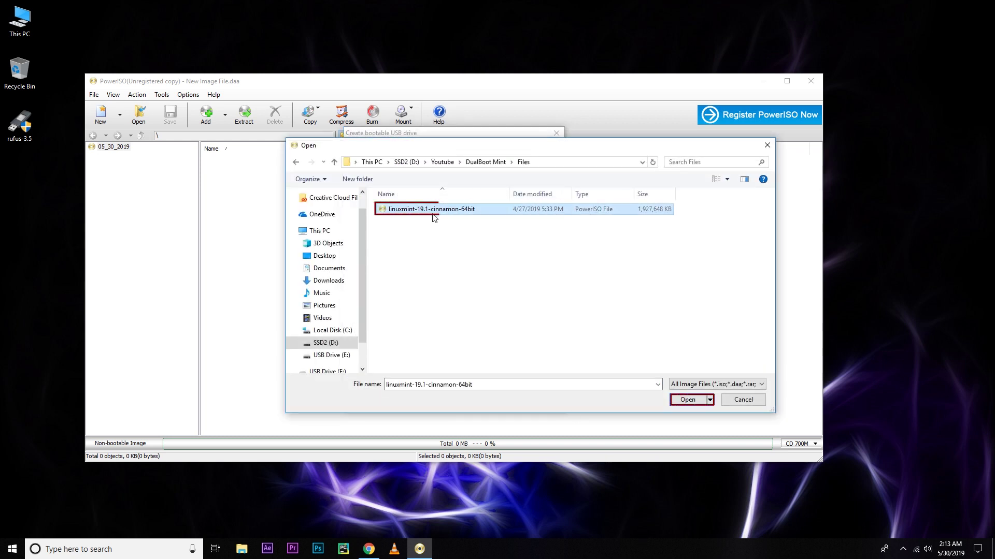
{"action": "left_click", "coordinate": [686, 400]}
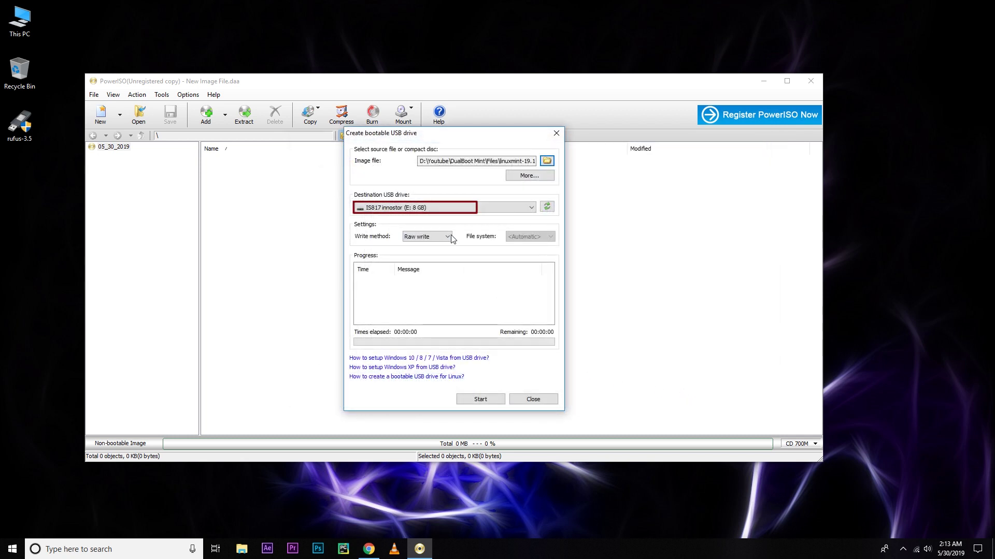
- Write the image to the 8 GB USB drive (E:) and close the dialog
{"action": "left_click", "coordinate": [481, 400]}
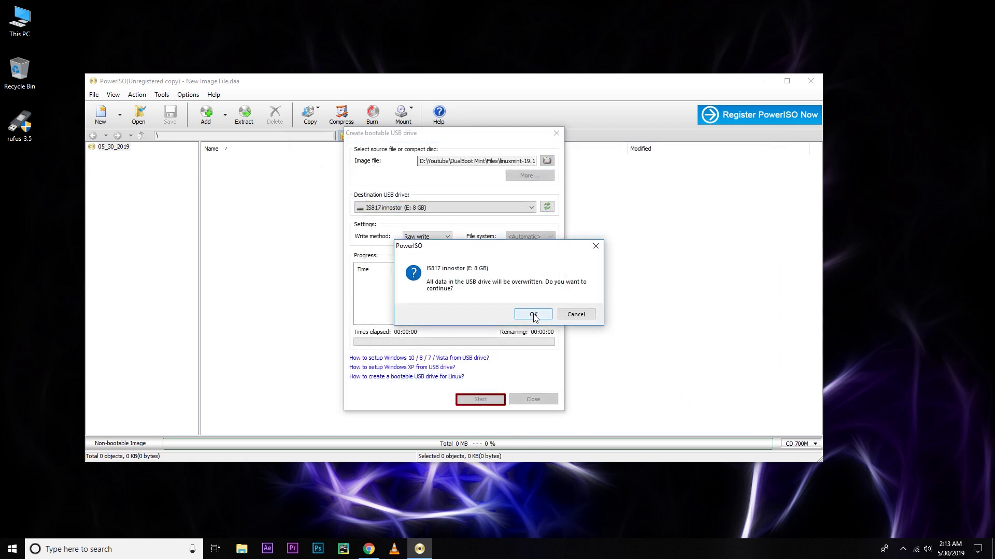
{"action": "left_click", "coordinate": [533, 315]}
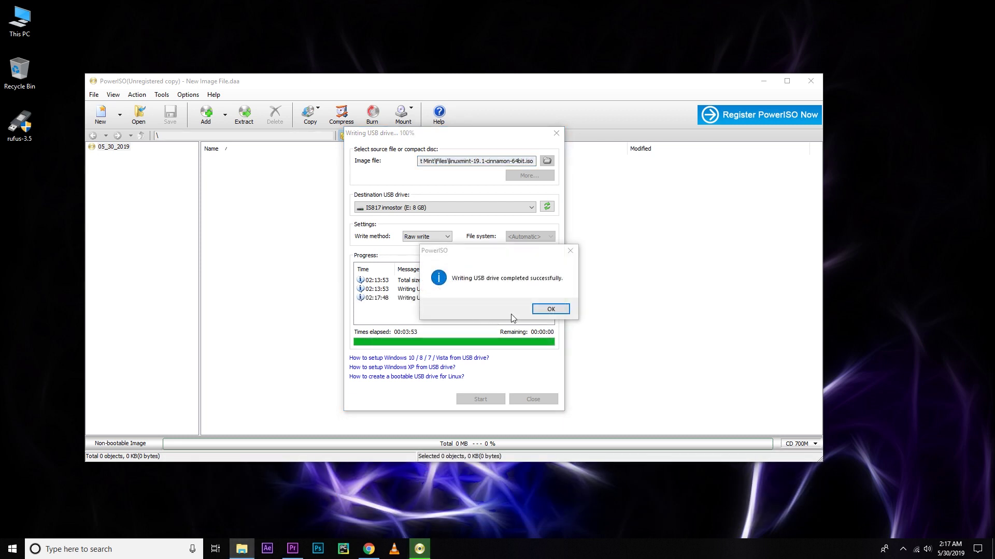
{"action": "key", "text": "Return"}
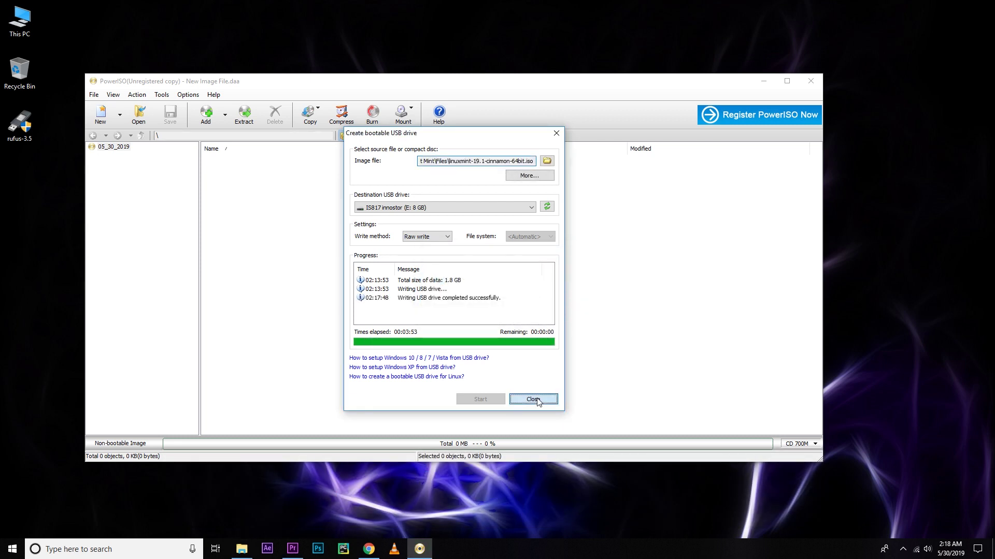
{"action": "left_click", "coordinate": [533, 400]}
- Close PowerISO and inspect USB Drive (E:) in This PC, now 16.0 KB free of 2.25 MB
{"action": "left_click", "coordinate": [803, 86]}
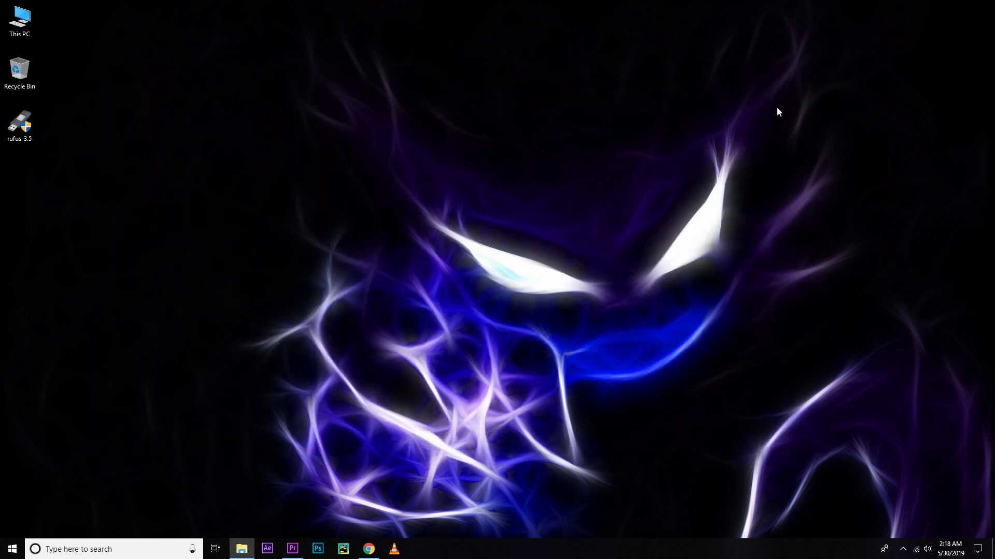
{"action": "double_click", "coordinate": [23, 36]}
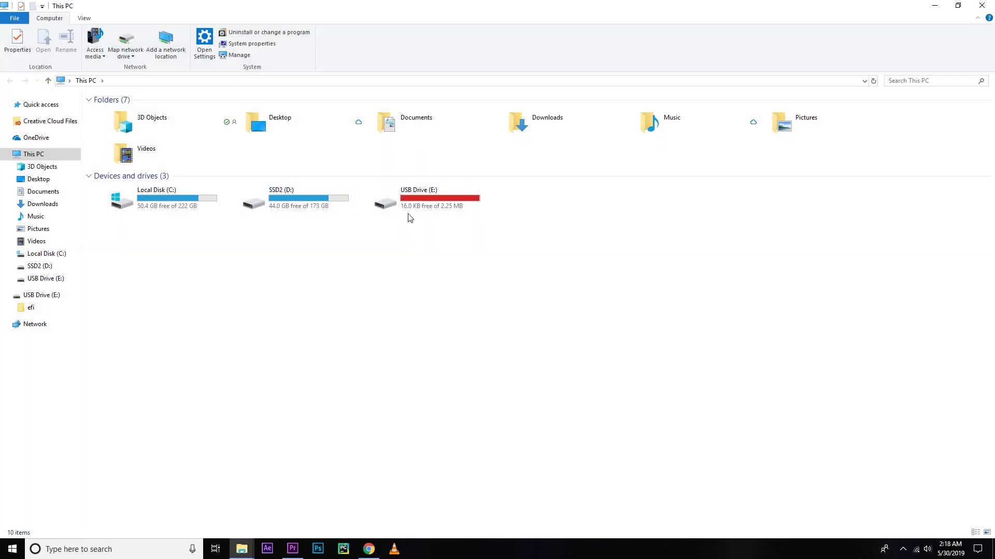
{"action": "left_click", "coordinate": [411, 207]}
{"action": "left_click_drag", "start_coordinate": [526, 286], "coordinate": [394, 179]}
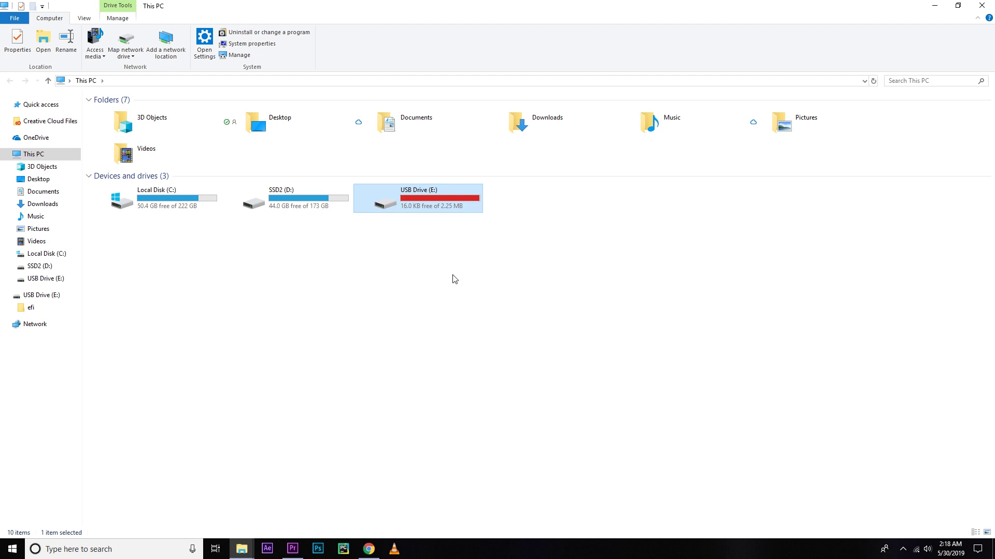
{"action": "left_click", "coordinate": [507, 269]}
{"action": "left_click_drag", "start_coordinate": [398, 194], "coordinate": [326, 168]}
{"action": "left_click_drag", "start_coordinate": [540, 300], "coordinate": [318, 144]}
{"action": "left_click", "coordinate": [528, 332]}
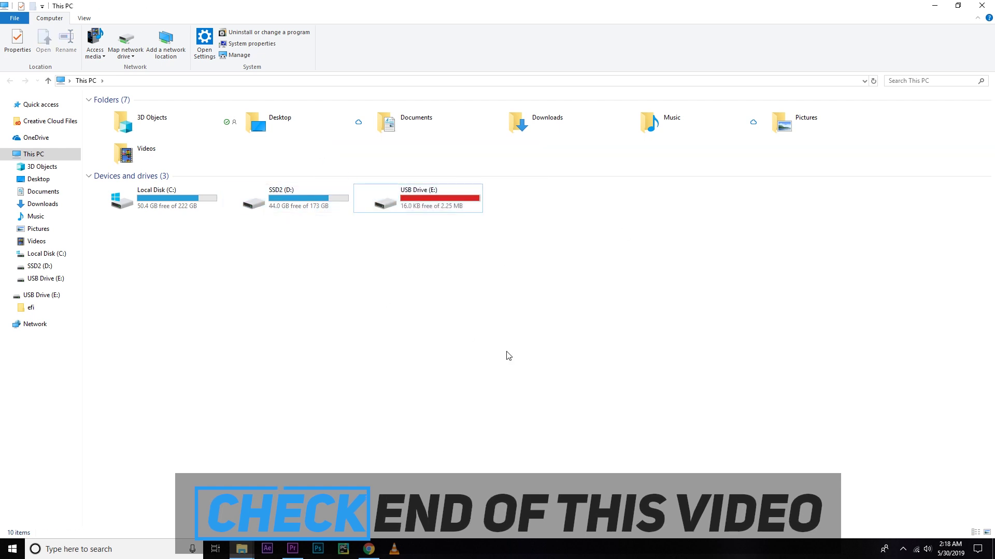
{"action": "left_click", "coordinate": [362, 201]}
{"action": "left_click", "coordinate": [314, 180]}
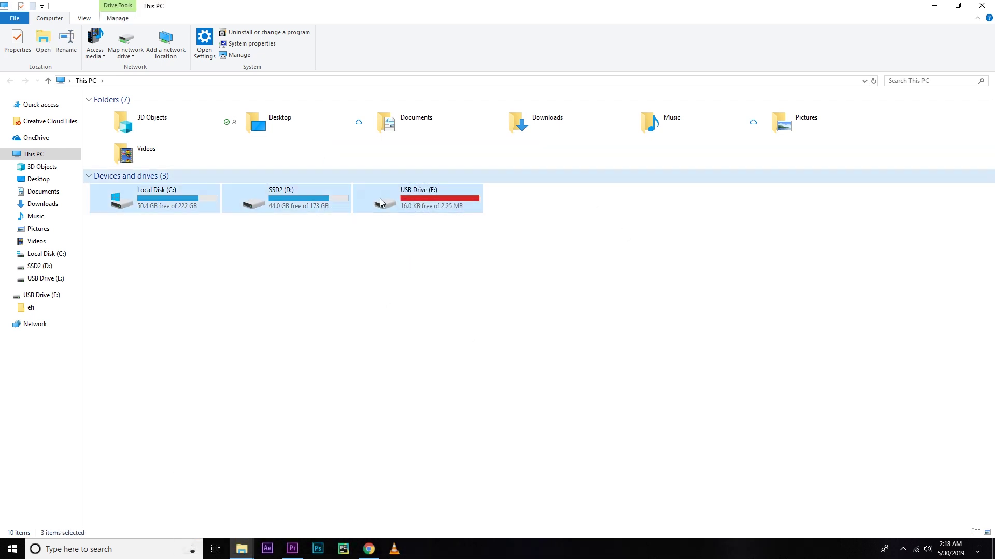
{"action": "left_click", "coordinate": [485, 272]}
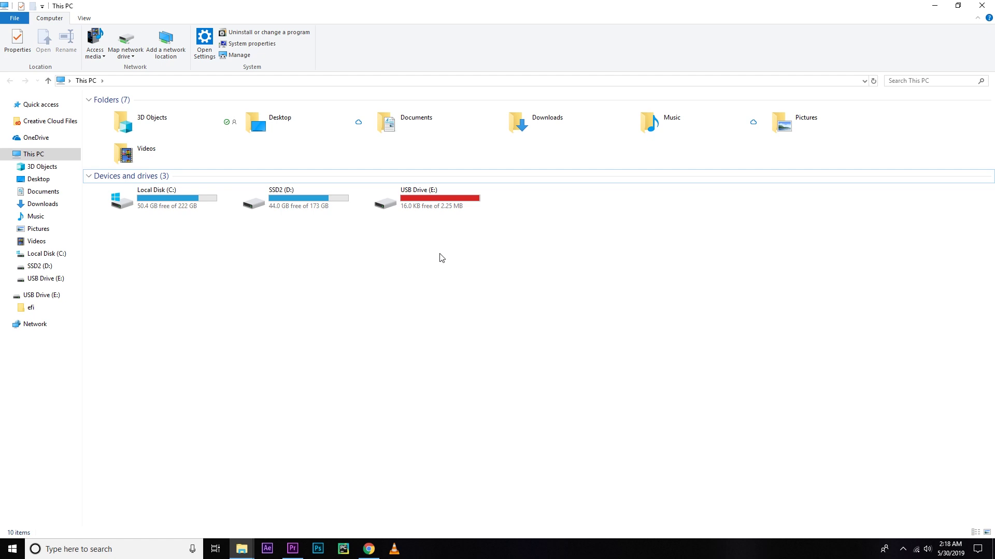
{"action": "left_click_drag", "start_coordinate": [458, 262], "coordinate": [373, 209]}
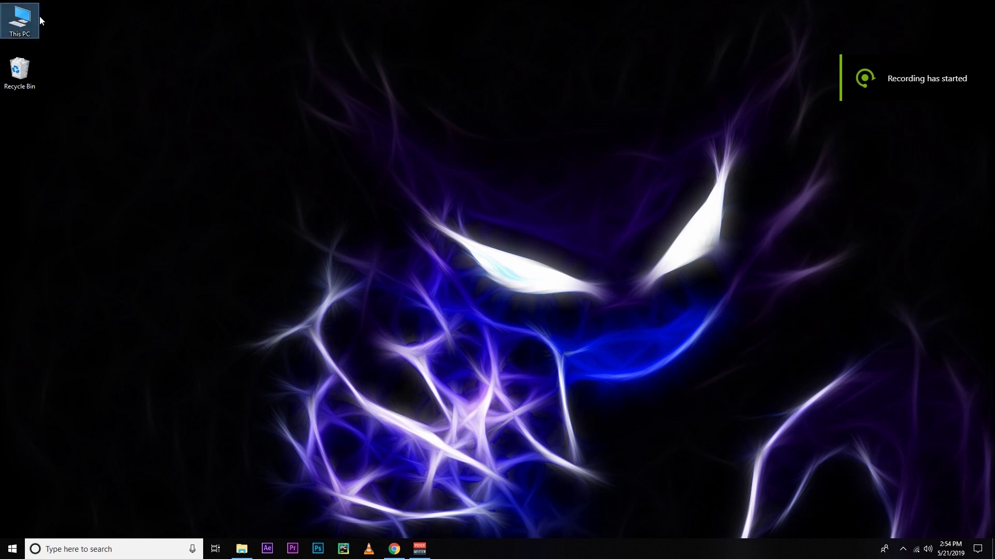
- Open Disk Management in Computer Management from This PC's Manage option
{"action": "right_click", "coordinate": [27, 18]}
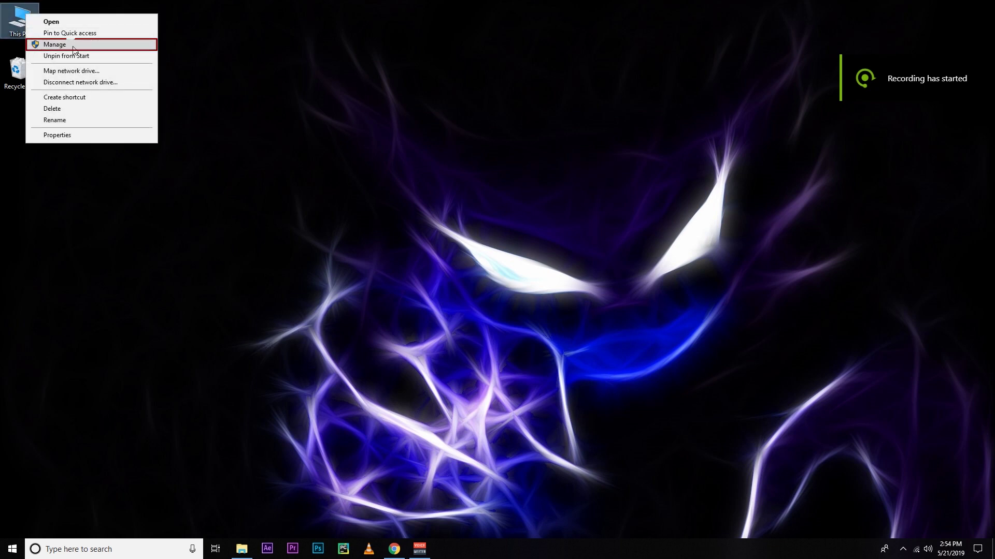
{"action": "left_click", "coordinate": [73, 48]}
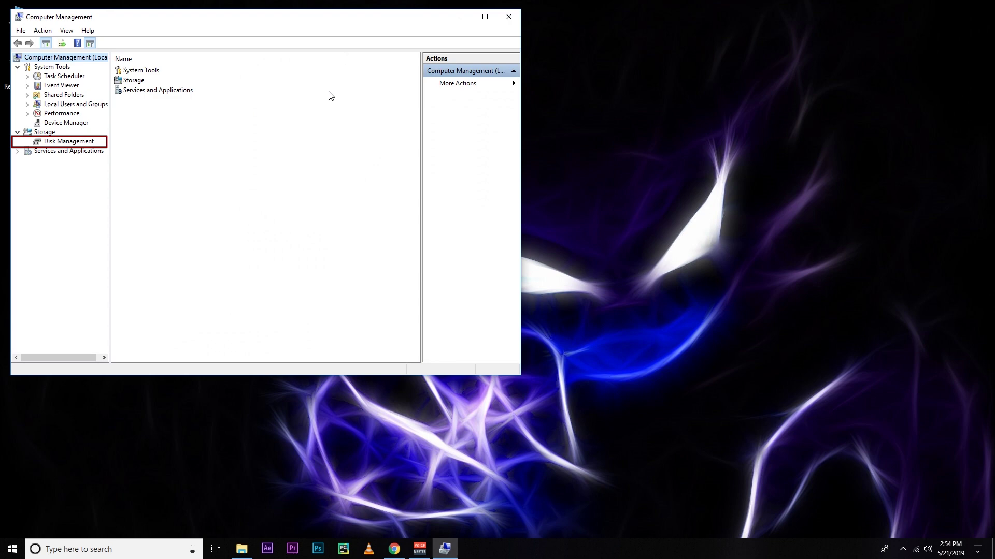
{"action": "left_click_drag", "start_coordinate": [354, 22], "coordinate": [449, 69]}
{"action": "left_click", "coordinate": [478, 55]}
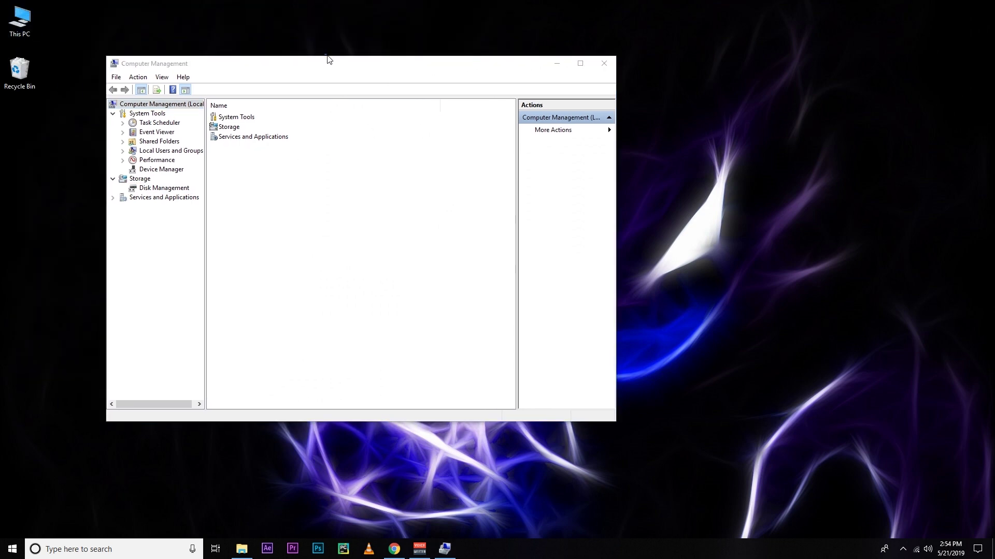
{"action": "left_click_drag", "start_coordinate": [328, 60], "coordinate": [399, 53]}
{"action": "left_click", "coordinate": [235, 181]}
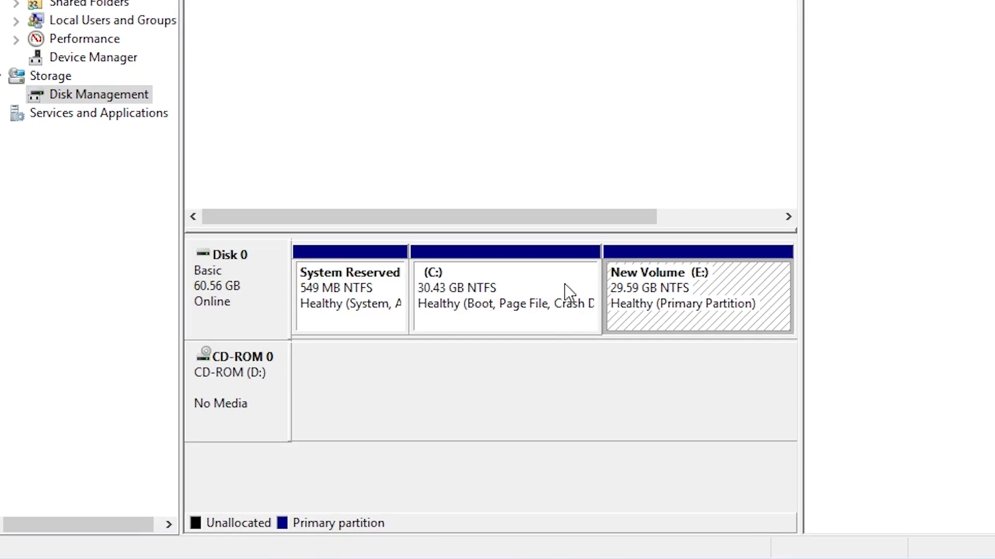
- Begin shrinking the C: partition, then cancel it
{"action": "left_click", "coordinate": [512, 280]}
{"action": "right_click", "coordinate": [512, 279]}
{"action": "left_click", "coordinate": [587, 444]}
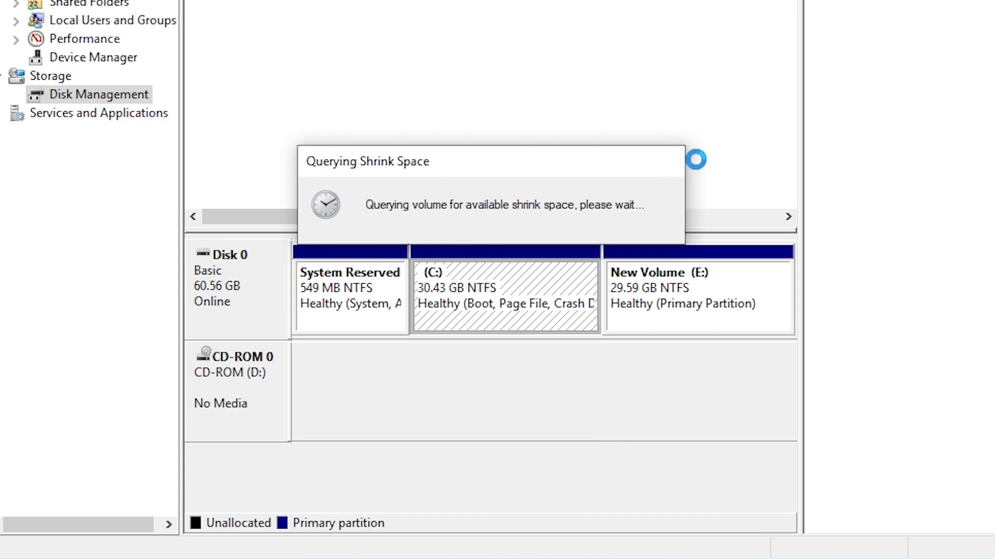
{"action": "left_click", "coordinate": [655, 333]}
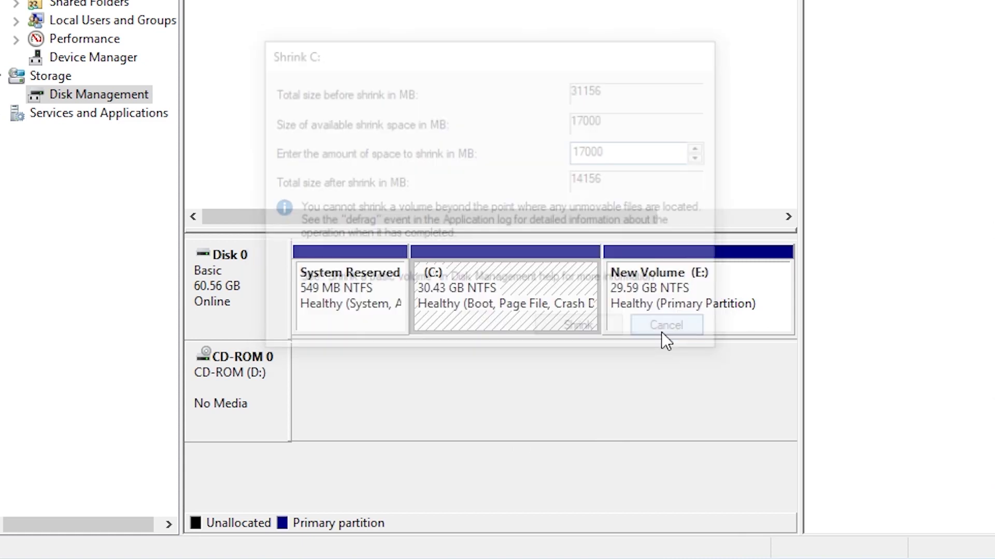
- Delete the New Volume (E:) partition, leaving 29.60 GB unallocated on Disk 0
{"action": "left_click", "coordinate": [684, 307]}
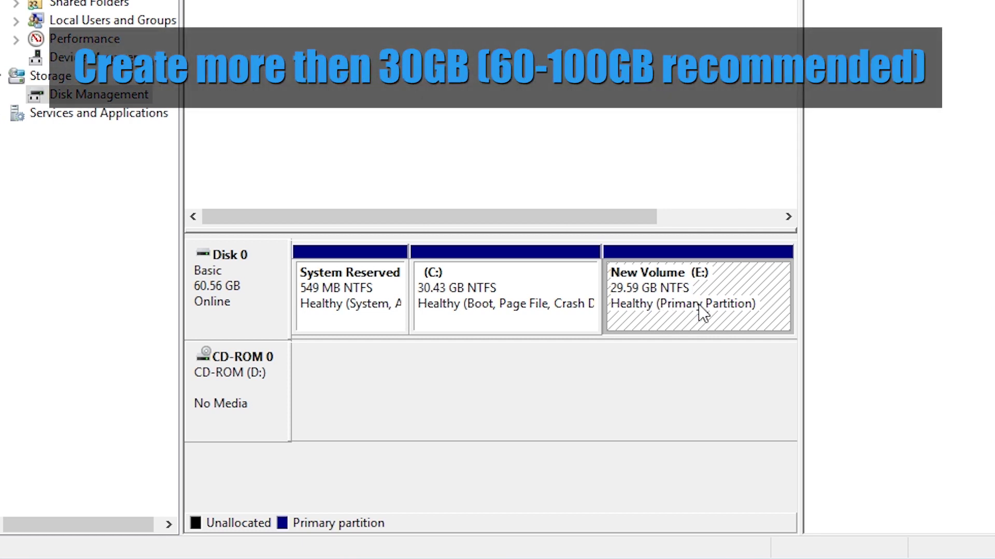
{"action": "right_click", "coordinate": [701, 313]}
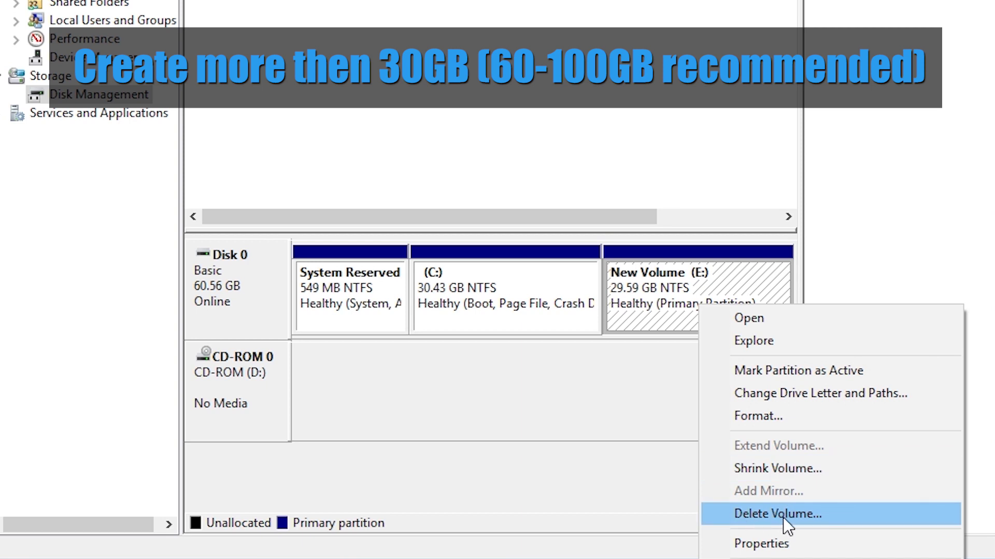
{"action": "left_click", "coordinate": [795, 516]}
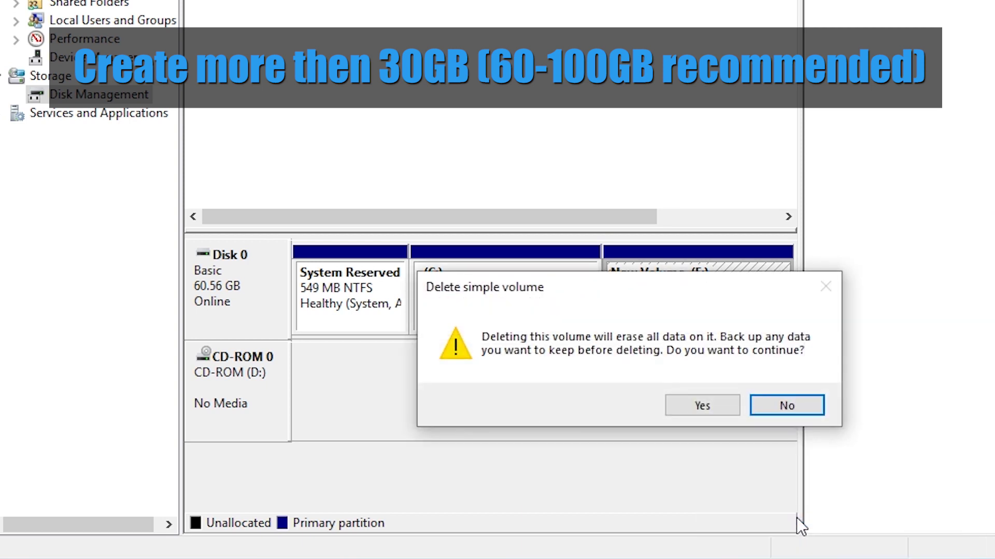
{"action": "left_click", "coordinate": [714, 406]}
{"action": "left_click", "coordinate": [680, 305]}
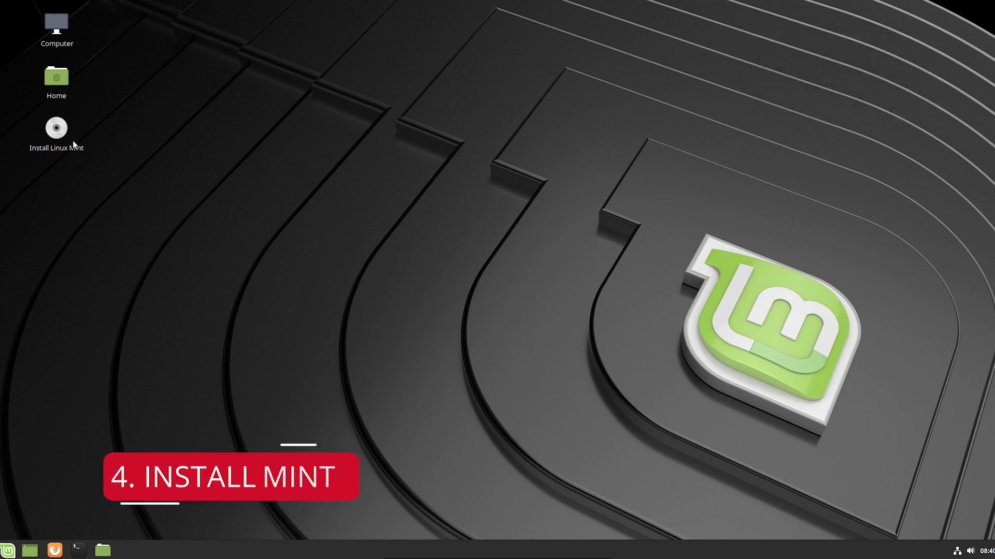
{"action": "double_click", "coordinate": [61, 131]}
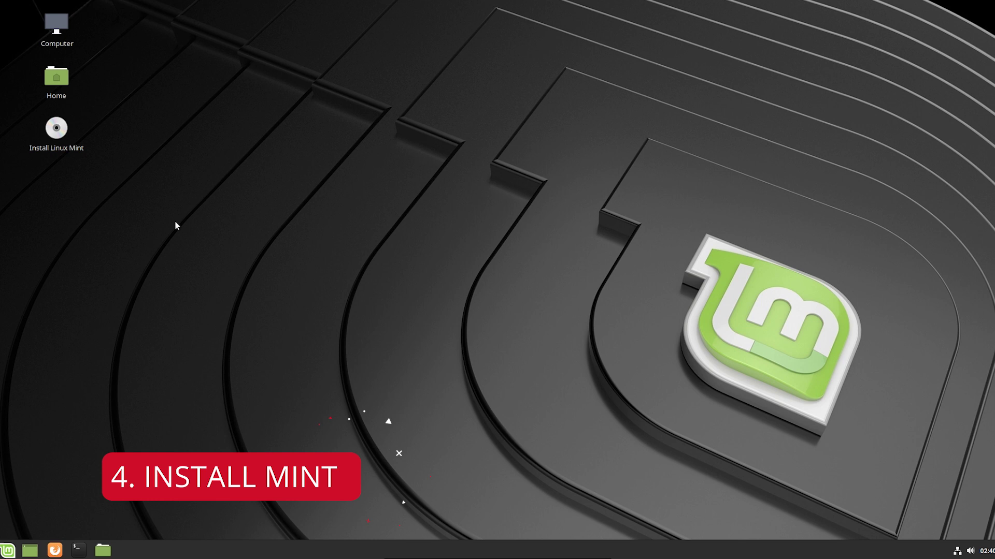
- Launch the Linux Mint installer and accept English with the English (US) keyboard layout
{"action": "double_click", "coordinate": [54, 133]}
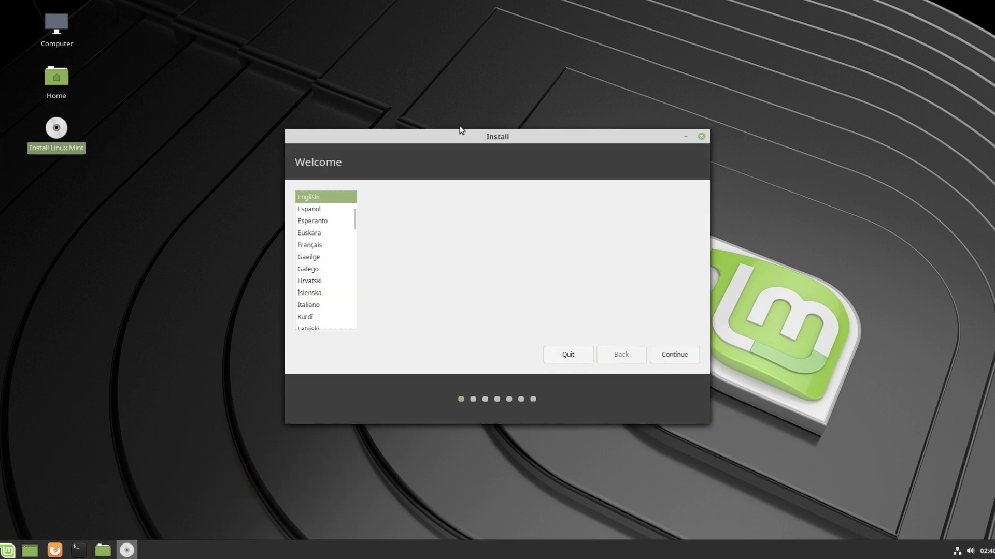
{"action": "left_click_drag", "start_coordinate": [439, 133], "coordinate": [425, 127]}
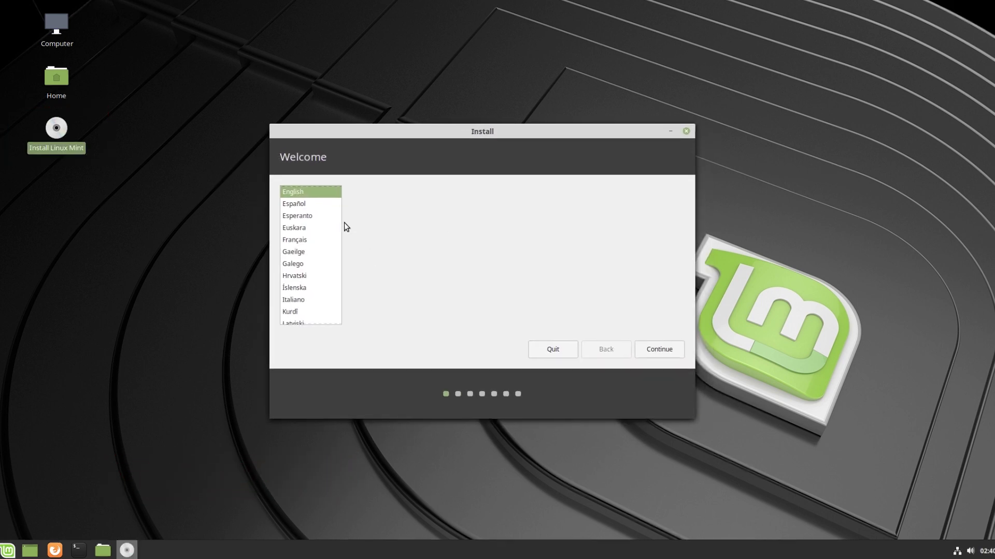
{"action": "left_click", "coordinate": [664, 350]}
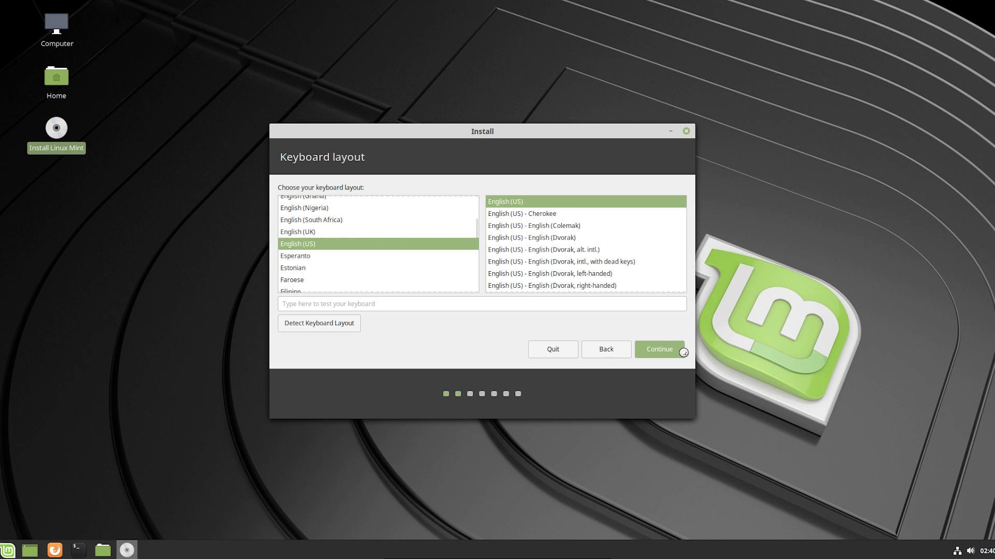
{"action": "left_click", "coordinate": [659, 349]}
- Enable third-party graphics, Wi-Fi and media software, check the network, and continue
{"action": "left_click", "coordinate": [285, 190]}
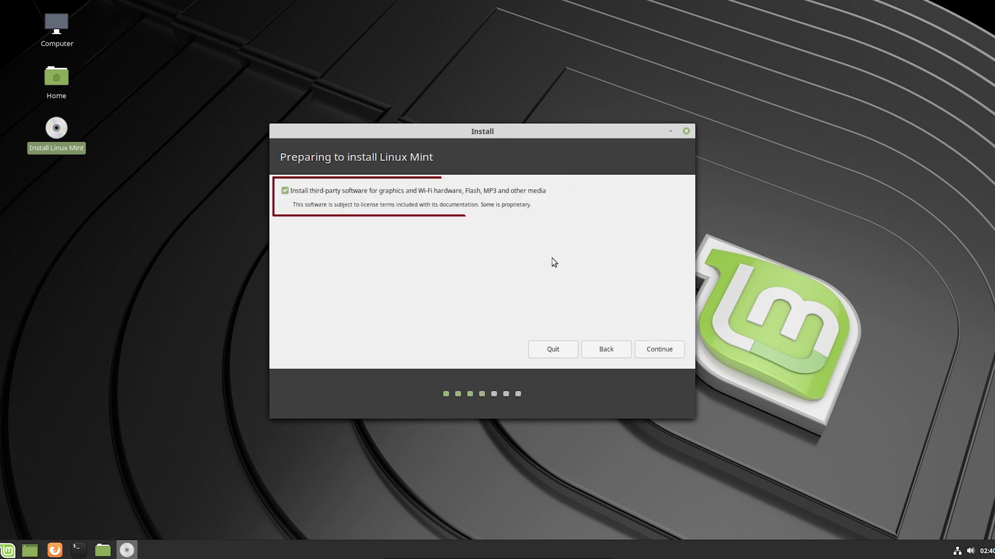
{"action": "left_click", "coordinate": [955, 552]}
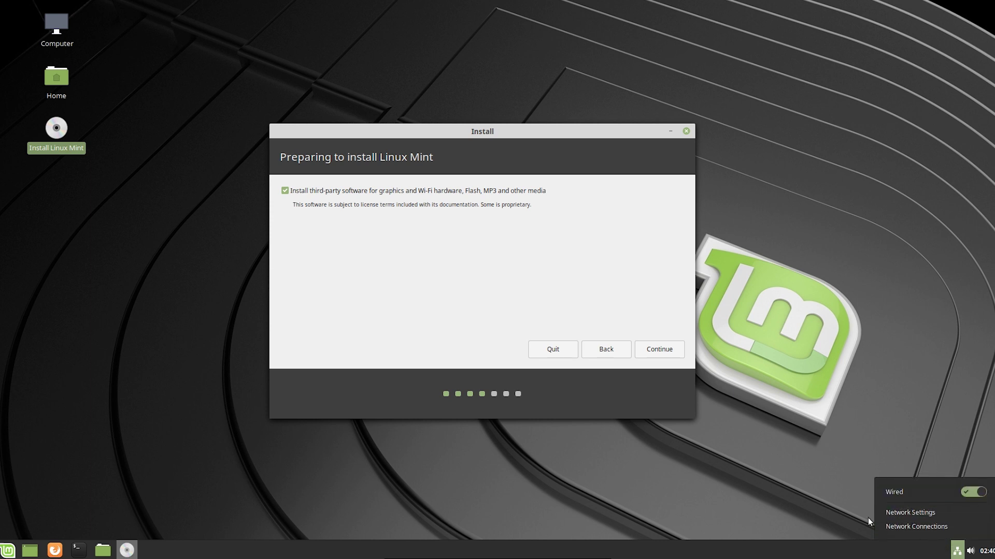
{"action": "left_click", "coordinate": [856, 499]}
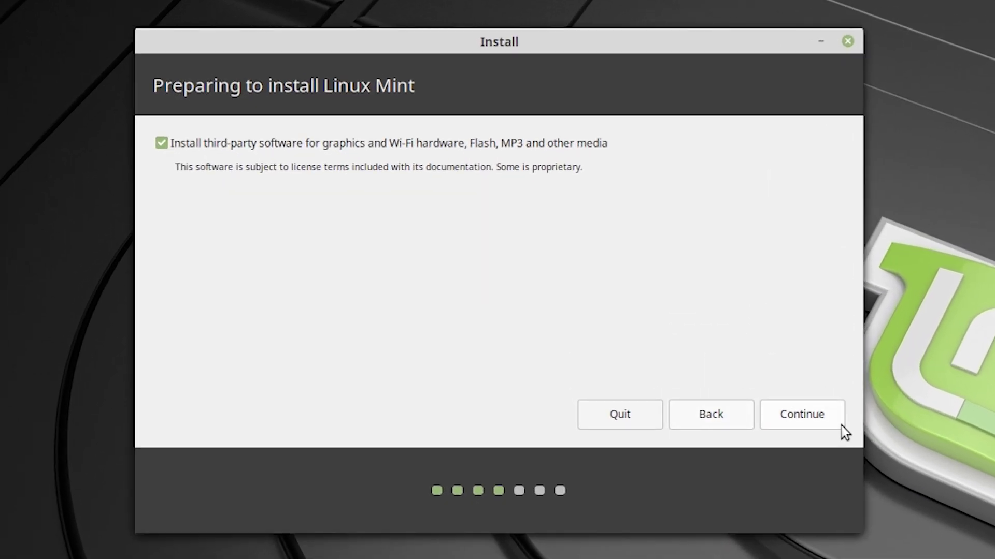
{"action": "left_click", "coordinate": [810, 418]}
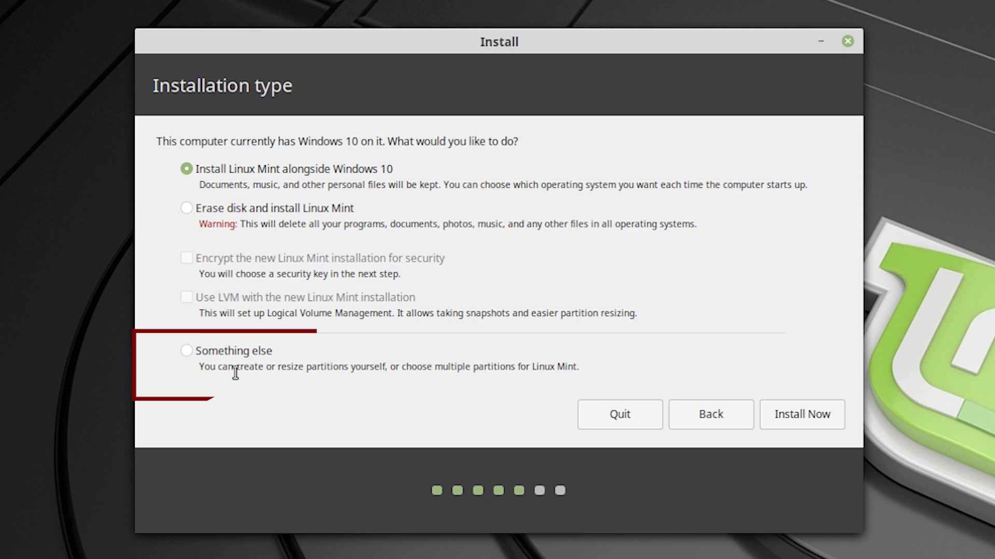
- Choose 'Something else', then select sda1, sda2 and the 31955 MB free space rows
{"action": "left_click", "coordinate": [191, 352]}
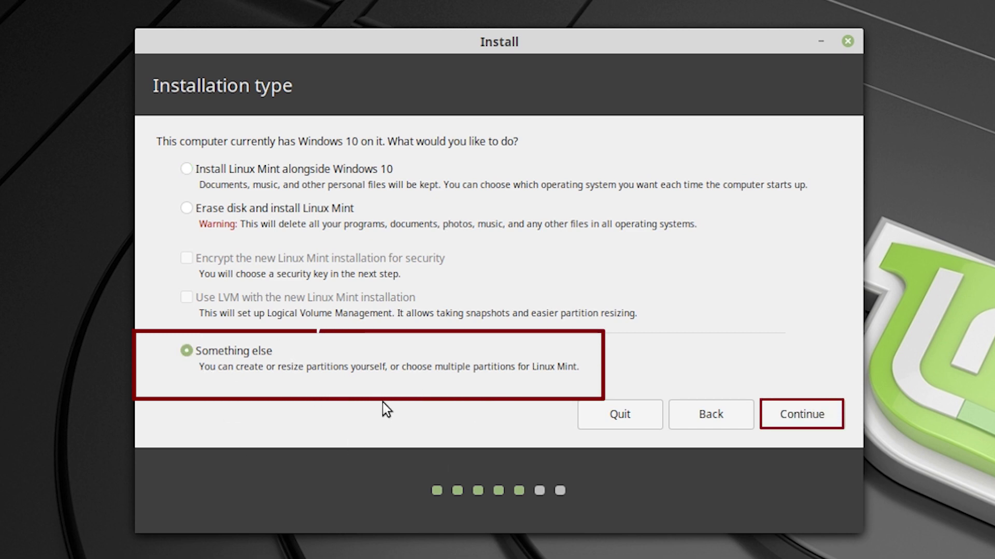
{"action": "left_click", "coordinate": [794, 413]}
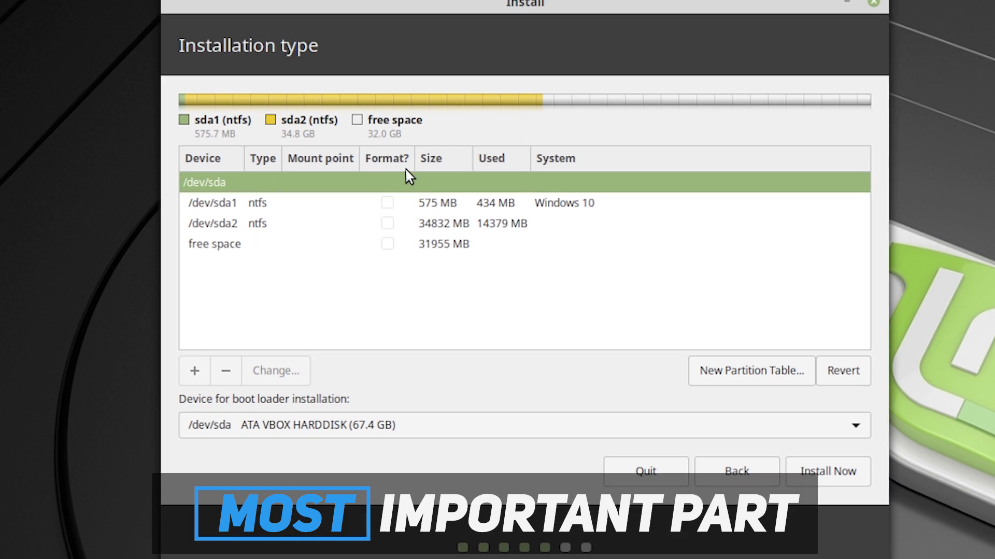
{"action": "left_click", "coordinate": [463, 205]}
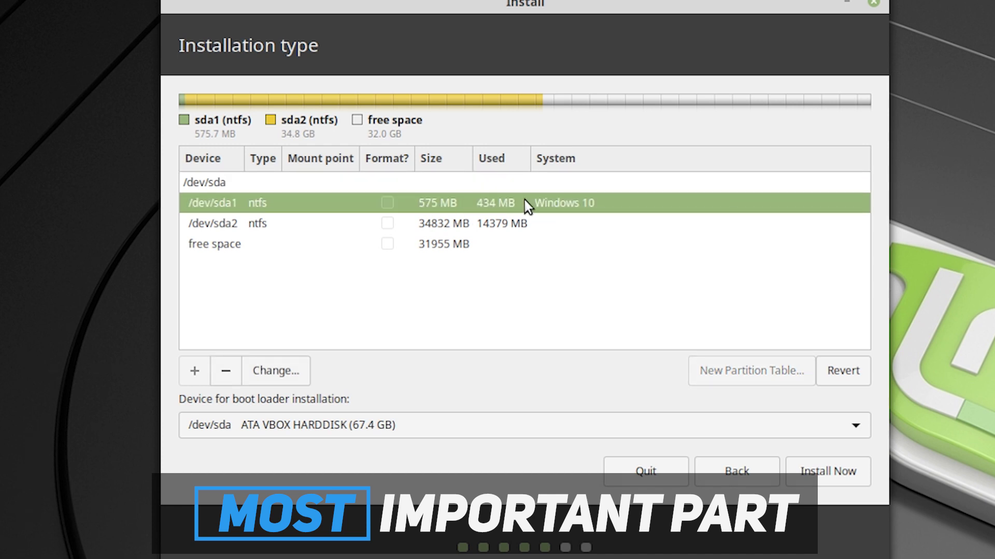
{"action": "left_click", "coordinate": [472, 228]}
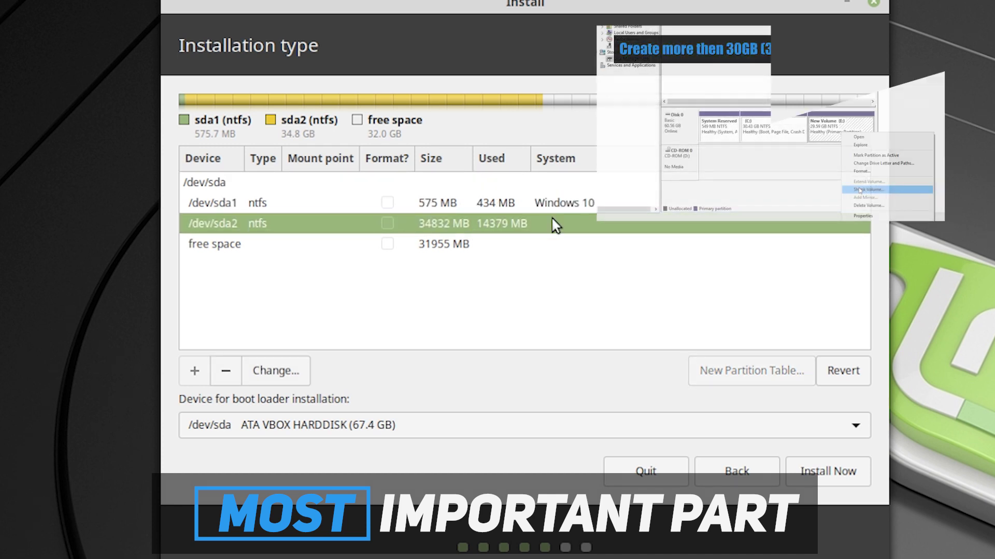
{"action": "left_click", "coordinate": [482, 244]}
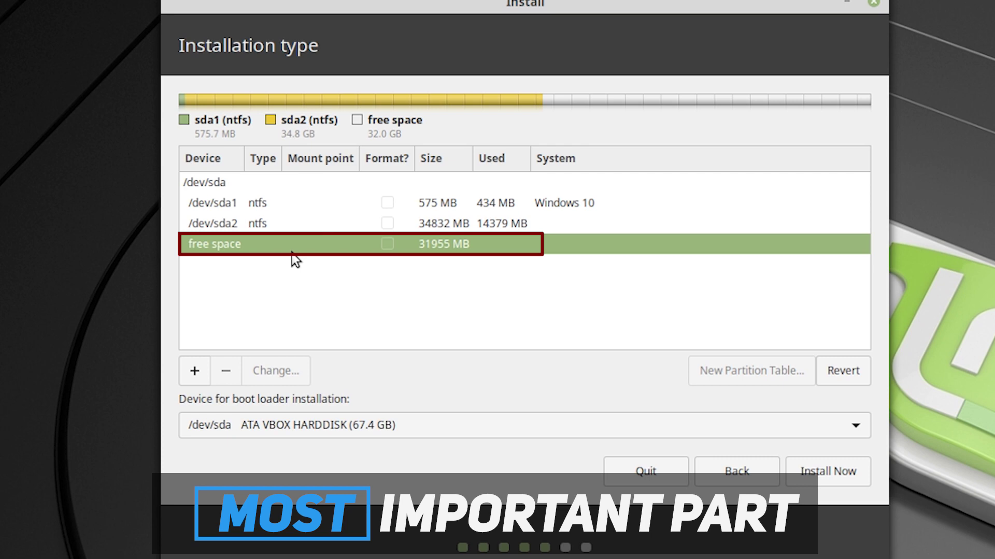
- Define a new primary Ext4 journaling partition in the free space, mounted at /home
{"action": "left_click", "coordinate": [194, 371]}
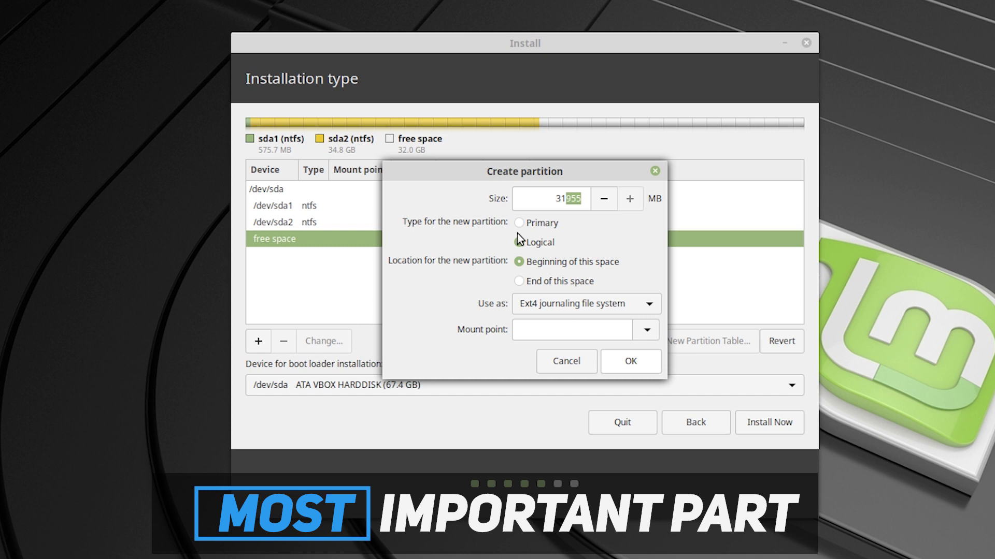
{"action": "left_click", "coordinate": [517, 224]}
{"action": "left_click", "coordinate": [586, 305]}
{"action": "left_click", "coordinate": [585, 305]}
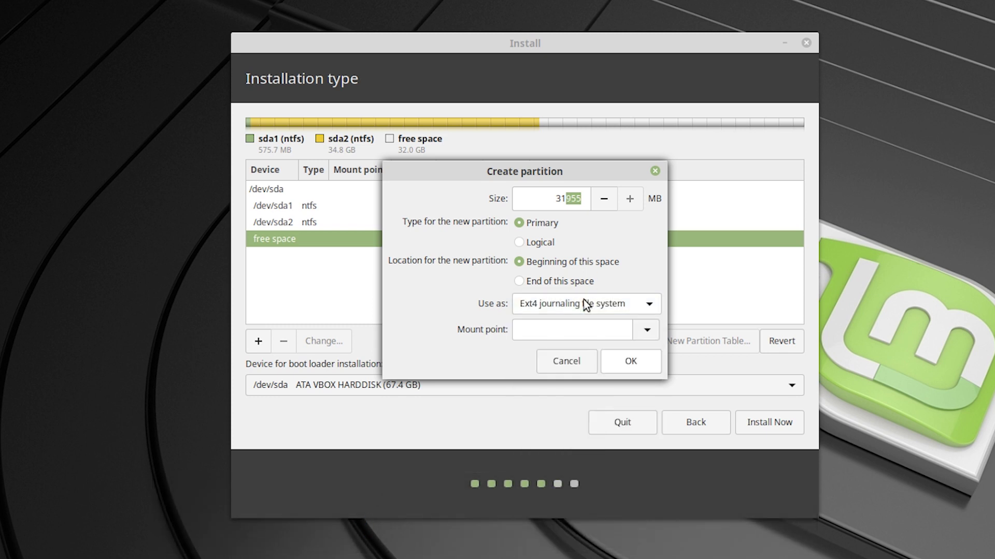
{"action": "left_click", "coordinate": [565, 305]}
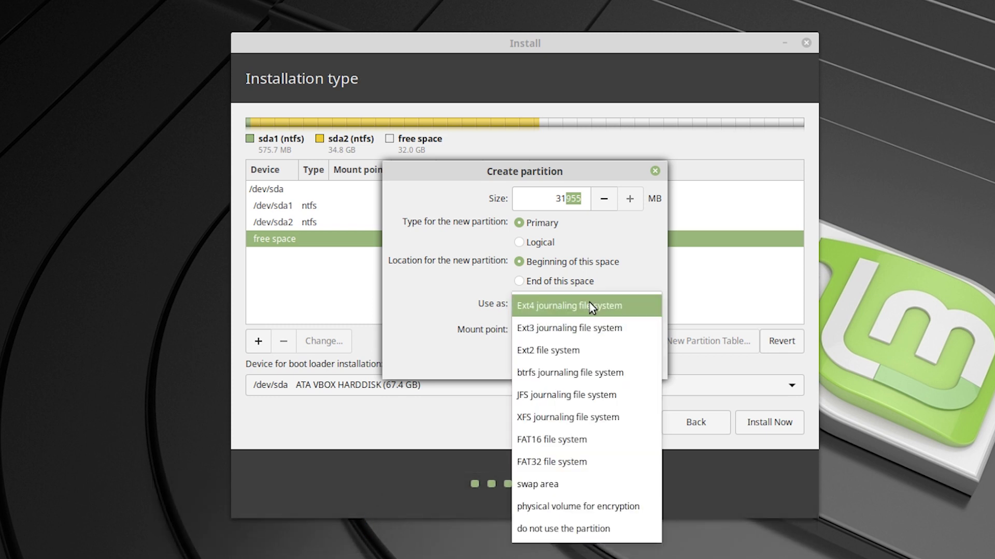
{"action": "left_click", "coordinate": [548, 485]}
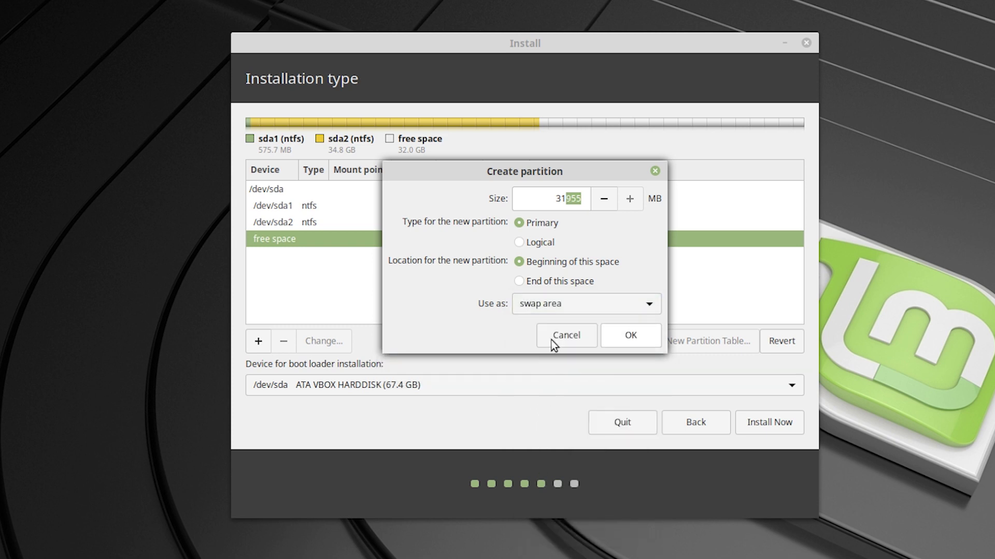
{"action": "left_click", "coordinate": [552, 308]}
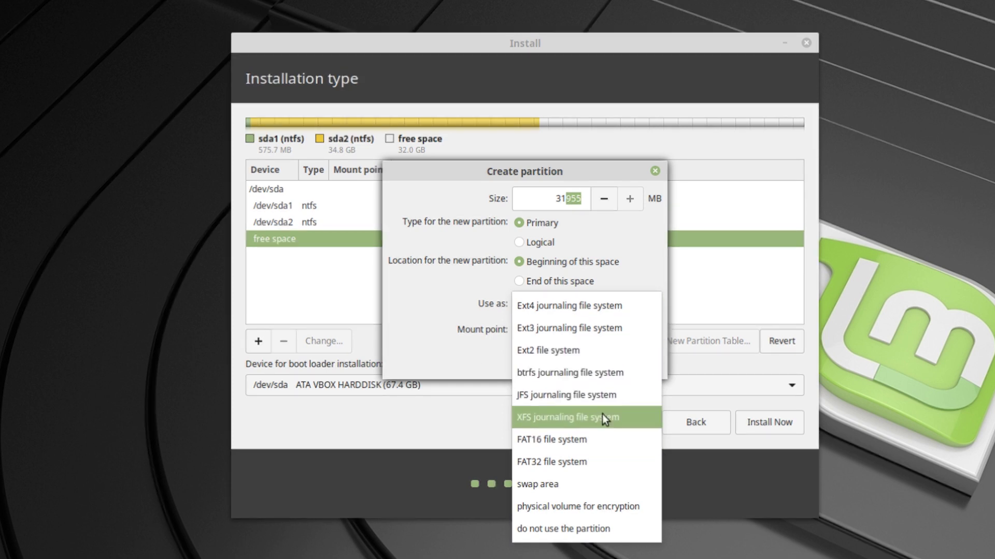
{"action": "left_click", "coordinate": [480, 355]}
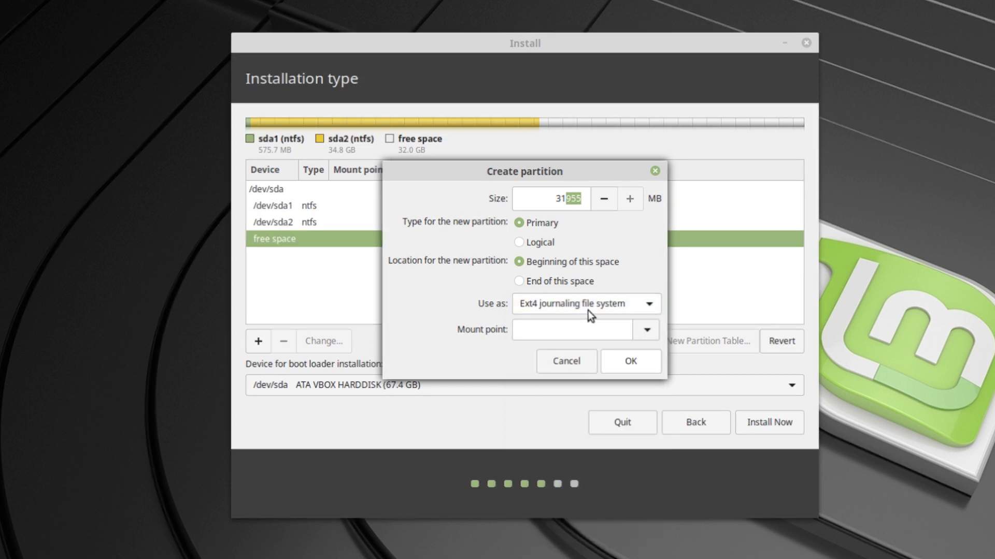
{"action": "left_click", "coordinate": [637, 330]}
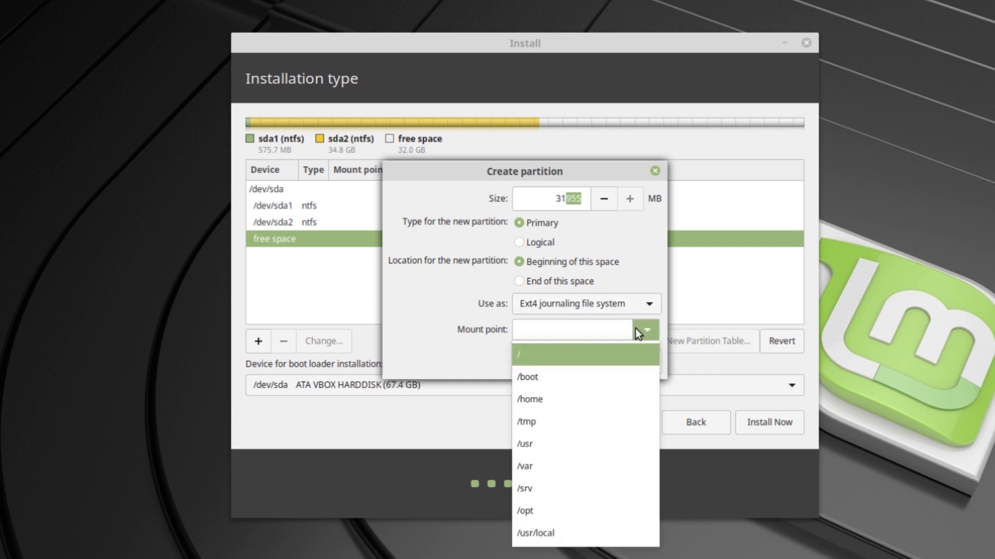
{"action": "left_click", "coordinate": [622, 304]}
{"action": "left_click", "coordinate": [622, 304]}
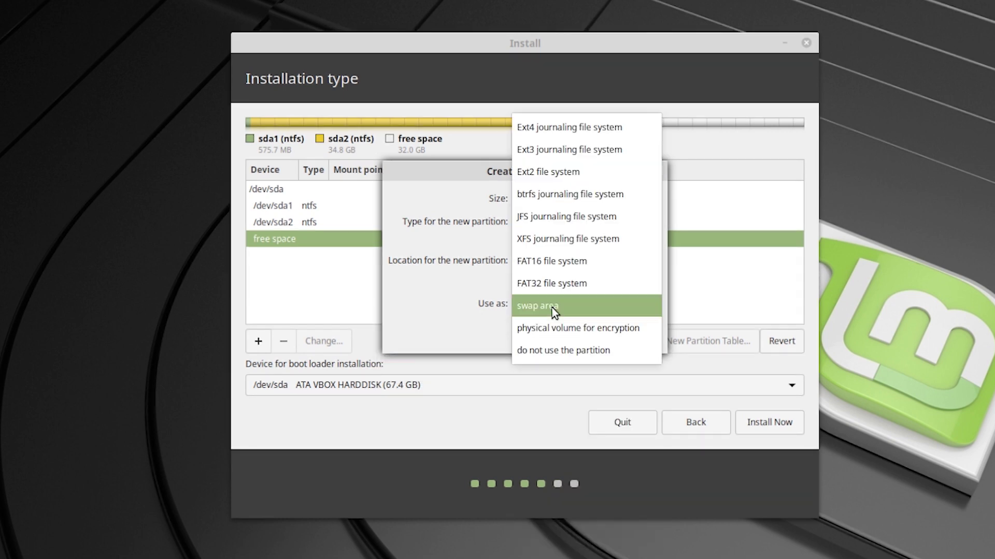
{"action": "left_click", "coordinate": [569, 128]}
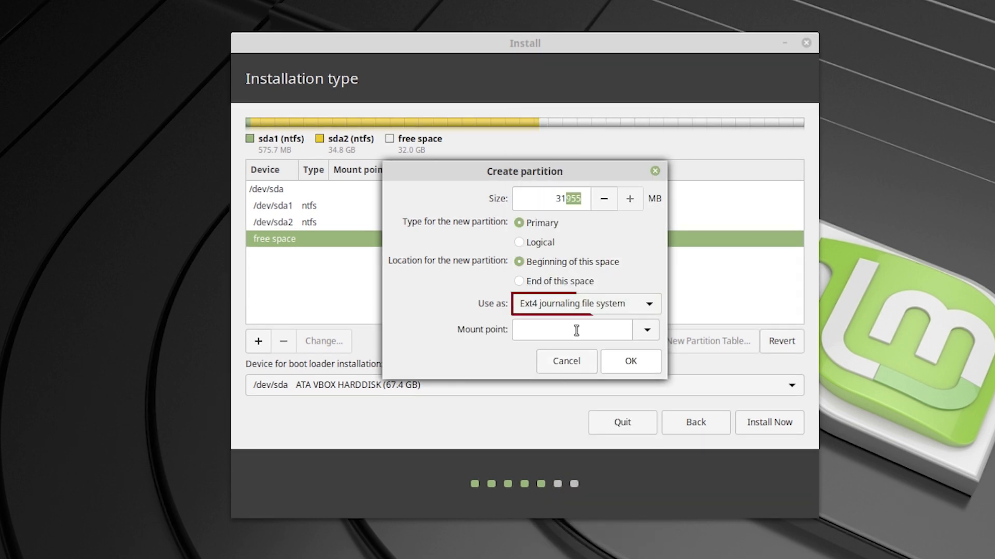
{"action": "left_click", "coordinate": [647, 330]}
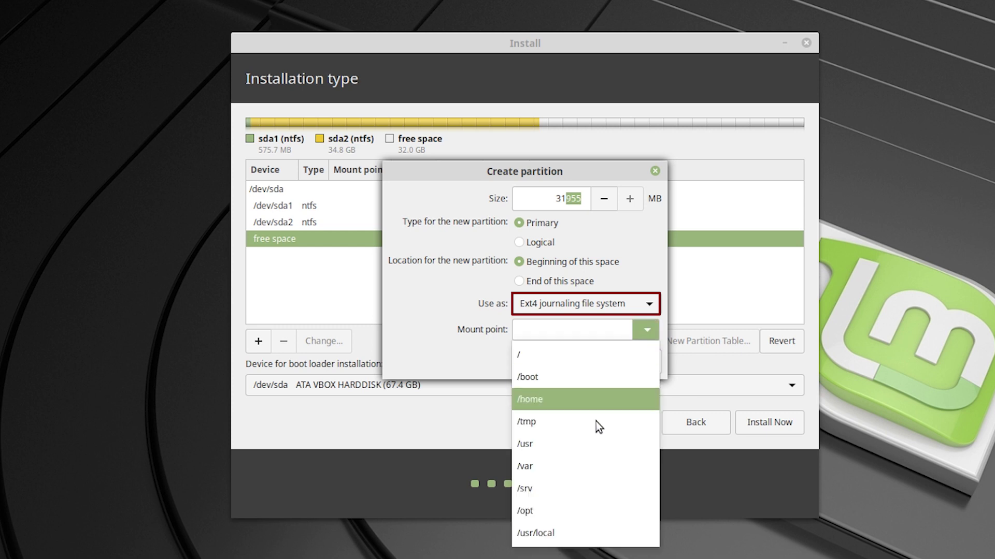
{"action": "left_click", "coordinate": [471, 338]}
{"action": "left_click", "coordinate": [646, 332]}
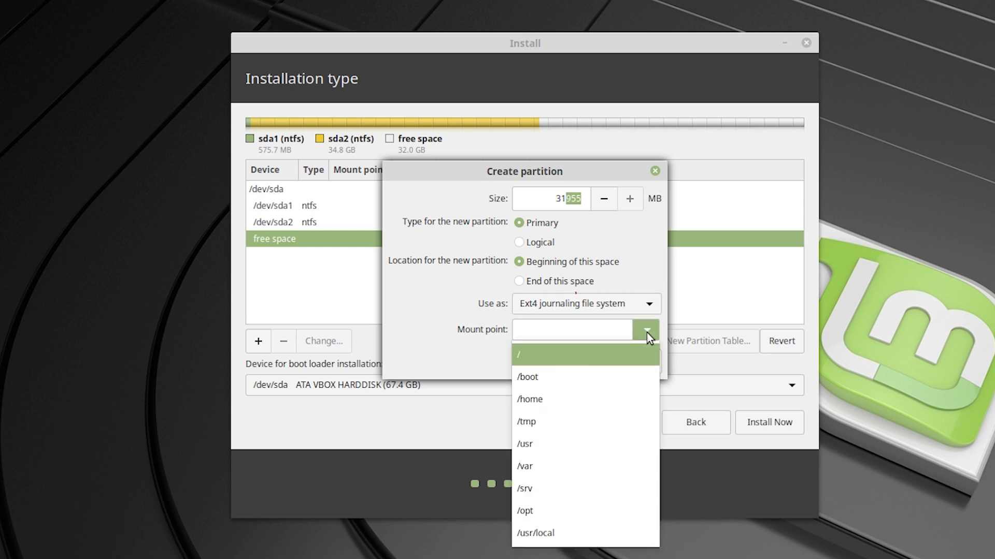
{"action": "left_click", "coordinate": [543, 401]}
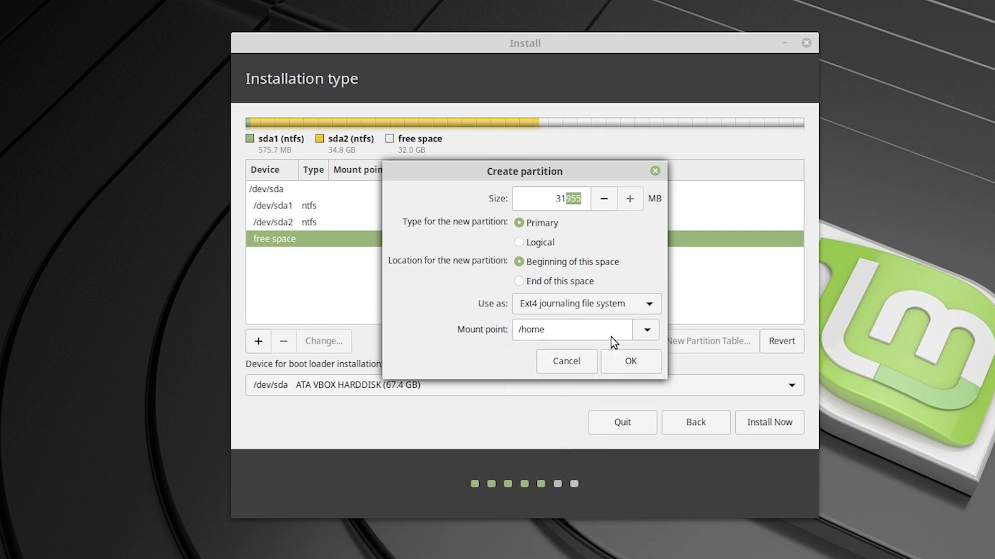
- Set the /home partition size to 3955 MB and create it
{"action": "left_click", "coordinate": [570, 198]}
{"action": "left_click_drag", "start_coordinate": [566, 198], "coordinate": [542, 197]}
{"action": "key", "text": "BackSpace"}
{"action": "type", "text": "3"}
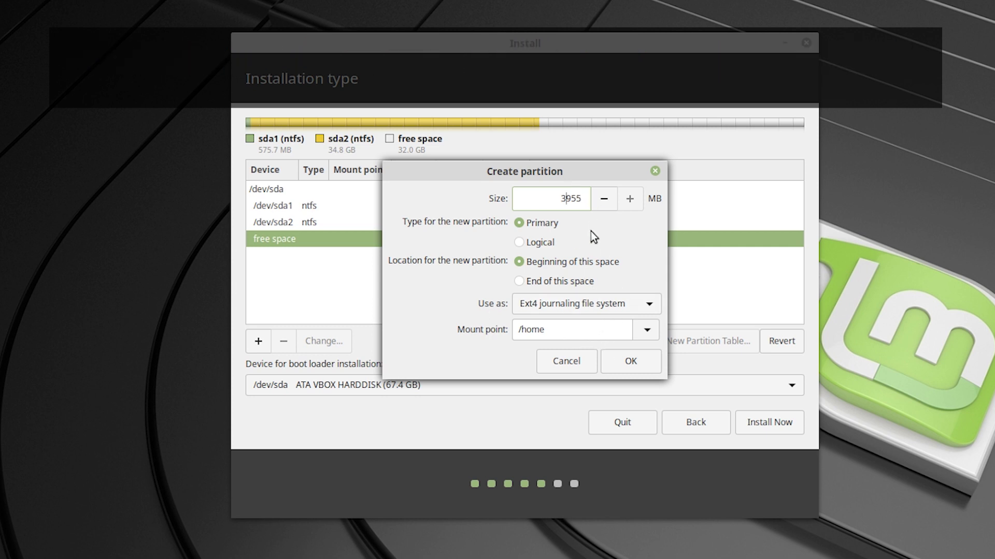
{"action": "left_click", "coordinate": [628, 361]}
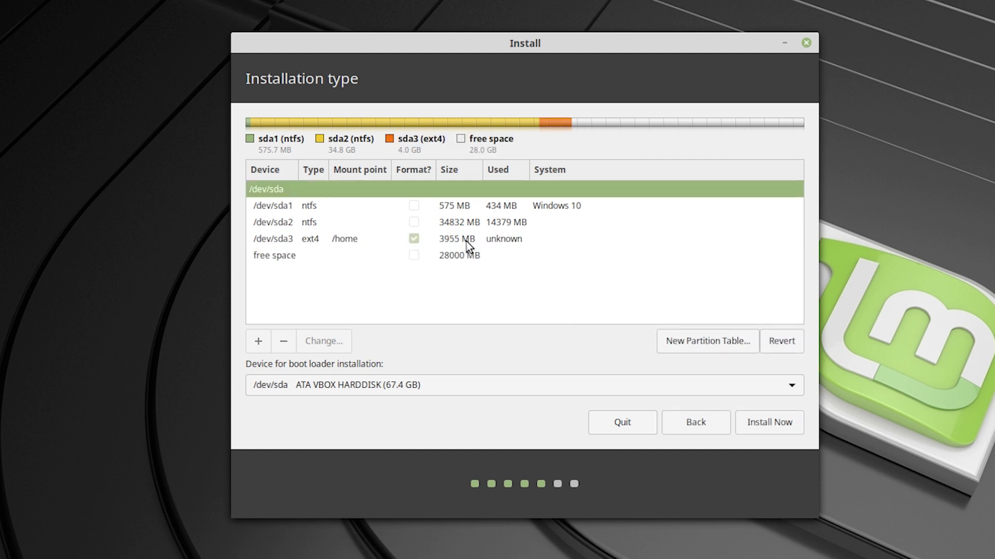
- Create a 28000 MB primary ext4 partition mounted at / from the remaining free space
{"action": "left_click", "coordinate": [463, 241]}
{"action": "left_click", "coordinate": [393, 256]}
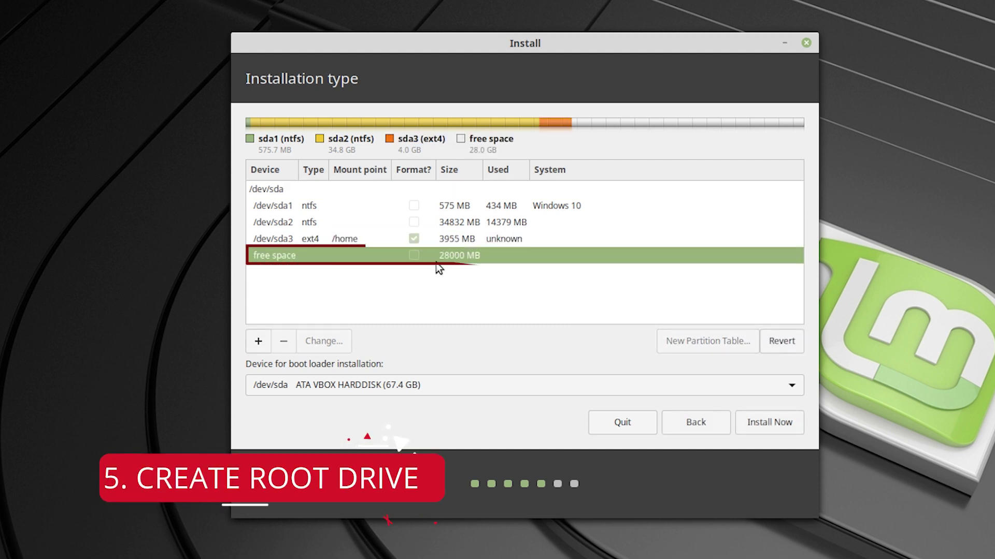
{"action": "left_click", "coordinate": [259, 341]}
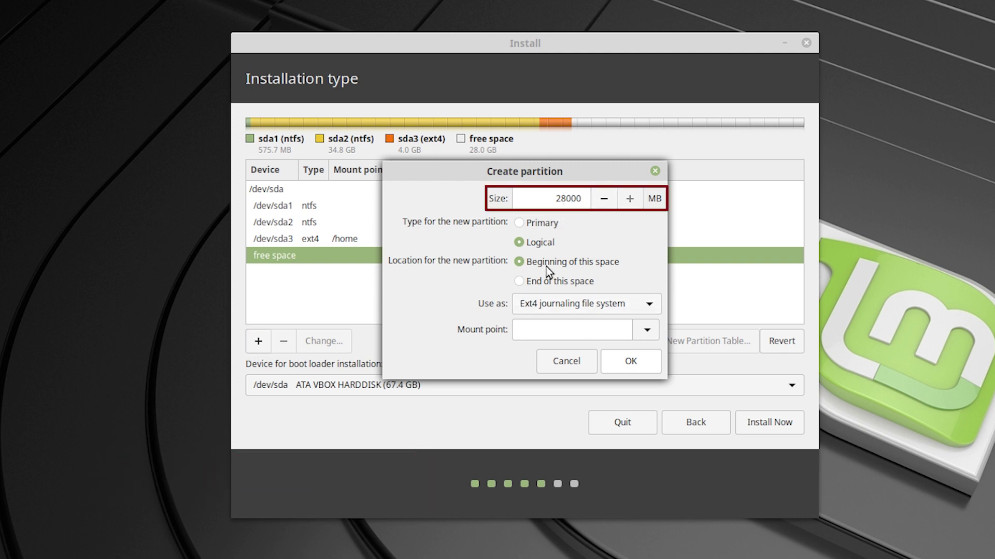
{"action": "left_click", "coordinate": [529, 226]}
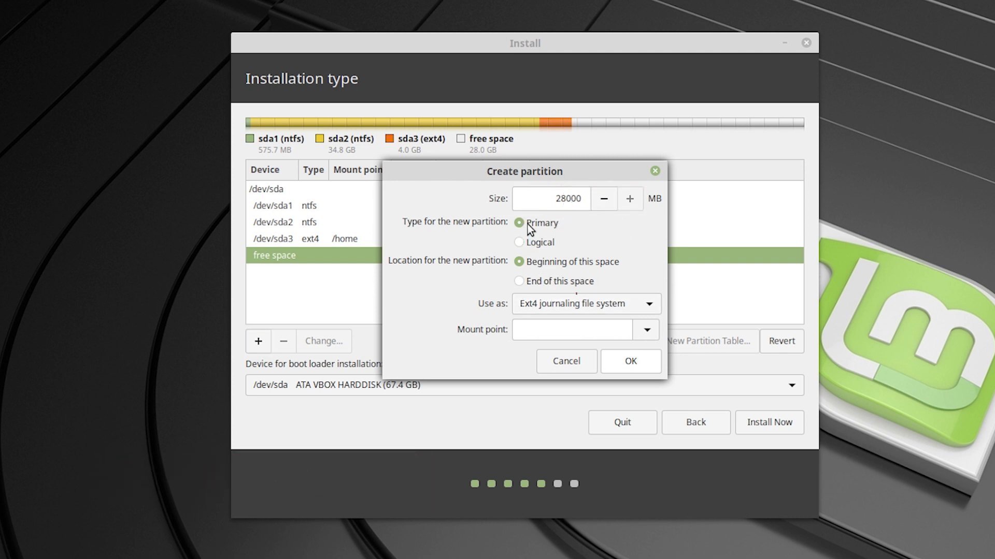
{"action": "left_click", "coordinate": [642, 330]}
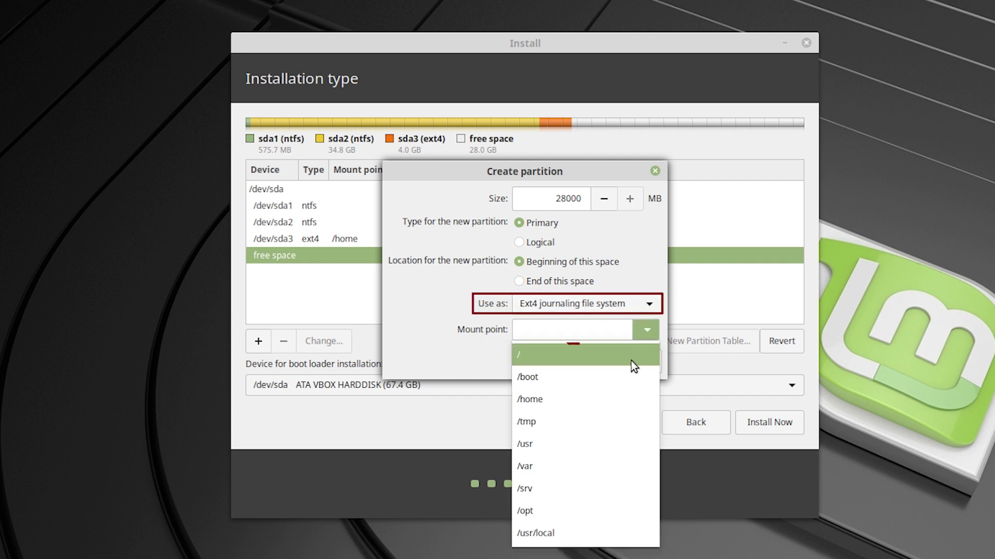
{"action": "left_click", "coordinate": [539, 357]}
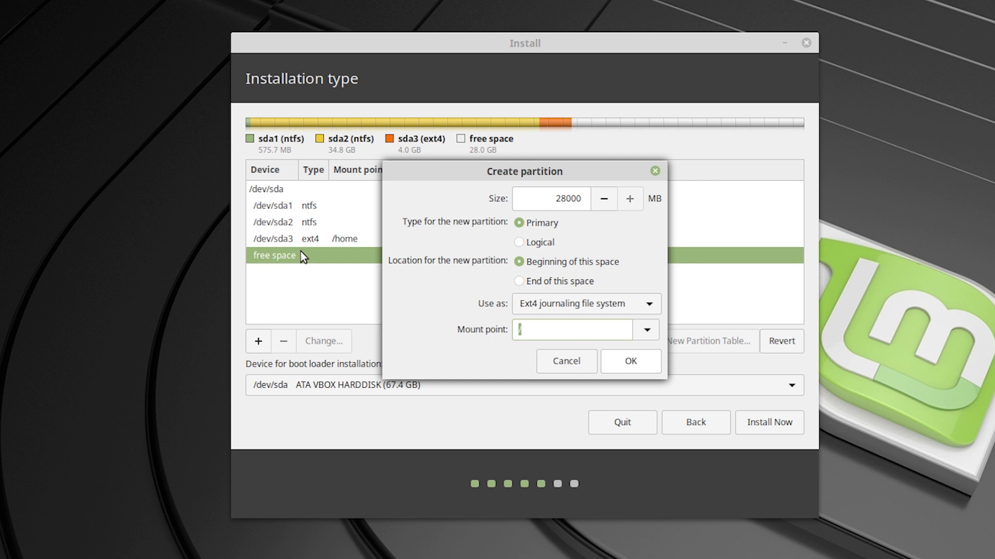
{"action": "left_click", "coordinate": [544, 334]}
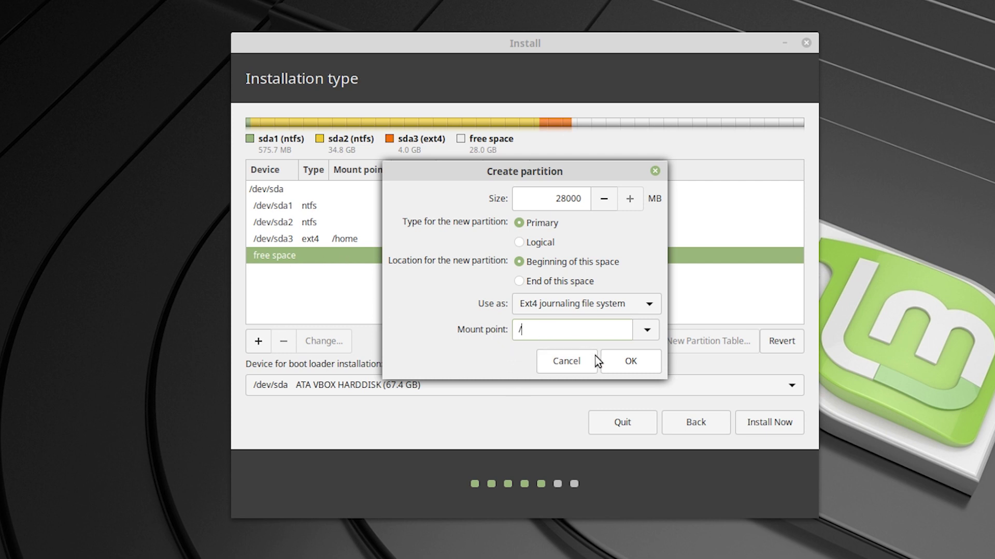
{"action": "left_click", "coordinate": [616, 360]}
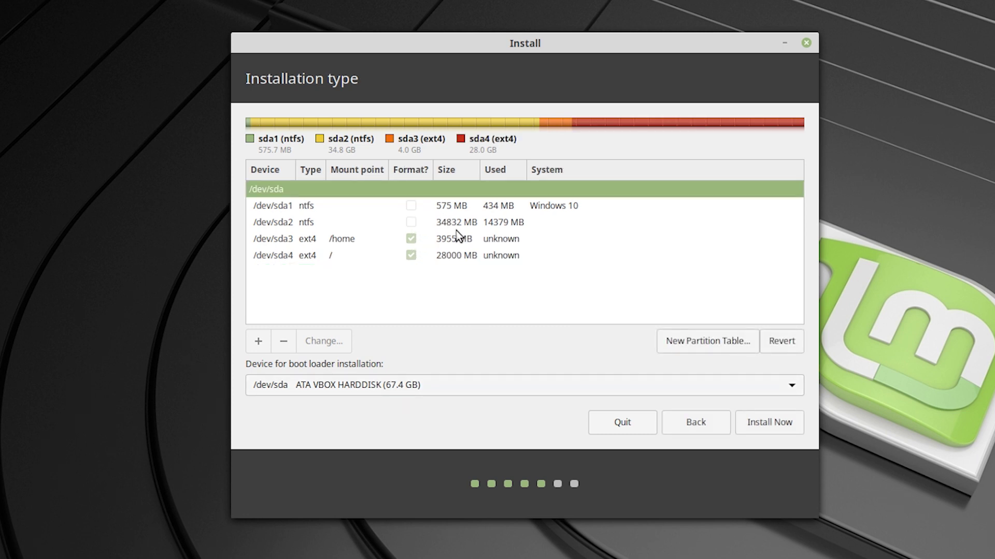
- Review the new /dev/sda3 (/home) and /dev/sda4 (/) partitions in the table
{"action": "left_click", "coordinate": [458, 257]}
{"action": "key", "text": "Up"}
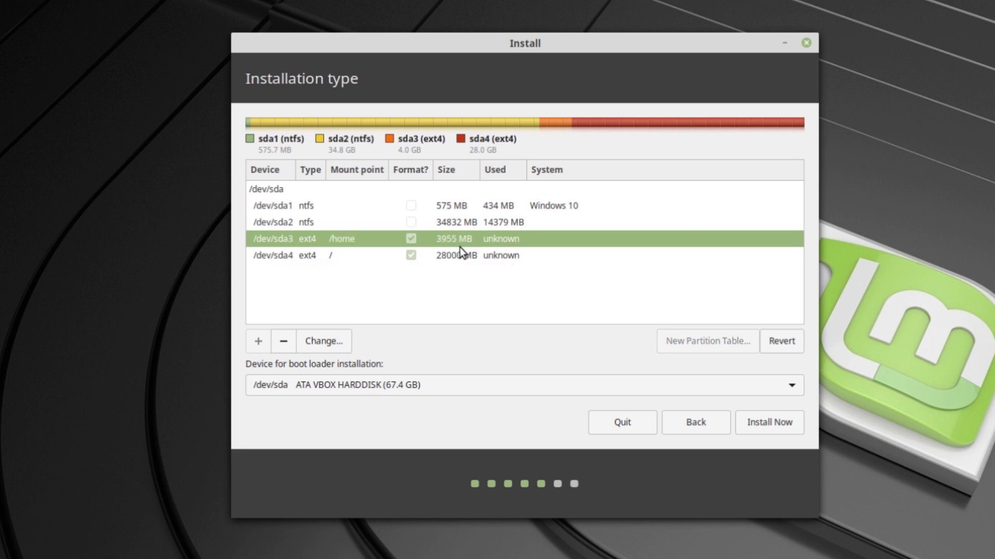
{"action": "left_click", "coordinate": [461, 255]}
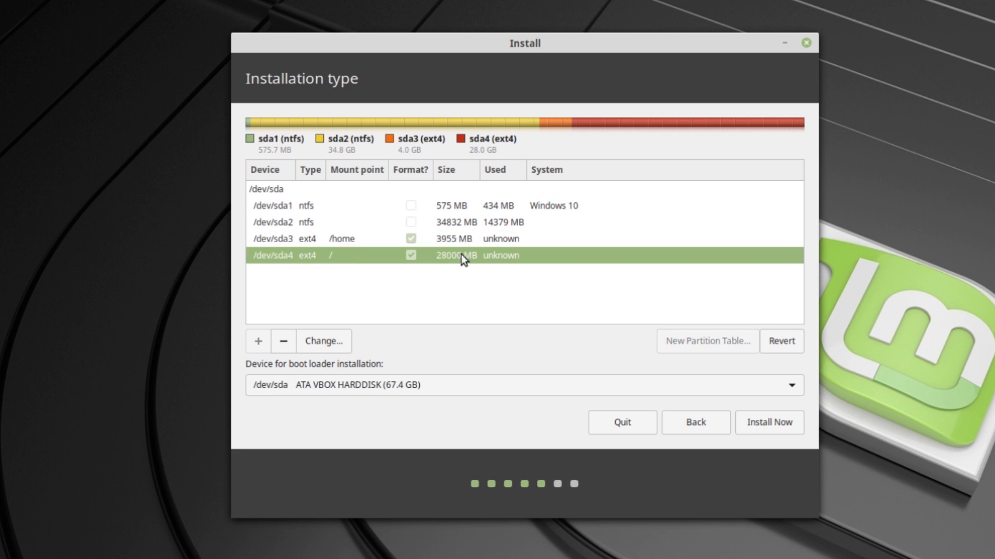
{"action": "left_click", "coordinate": [458, 240]}
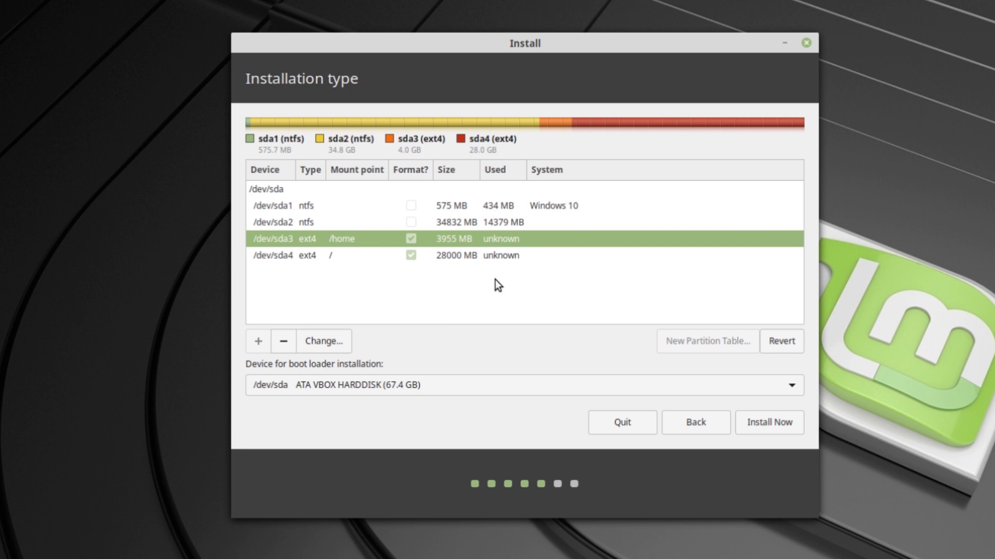
{"action": "left_click", "coordinate": [440, 383]}
- Keep /dev/sda ATA VBOX HARDDISK (67.4 GB) as the boot loader installation device
{"action": "left_click", "coordinate": [438, 386]}
{"action": "left_click_drag", "start_coordinate": [272, 364], "coordinate": [411, 360]}
{"action": "left_click", "coordinate": [413, 383]}
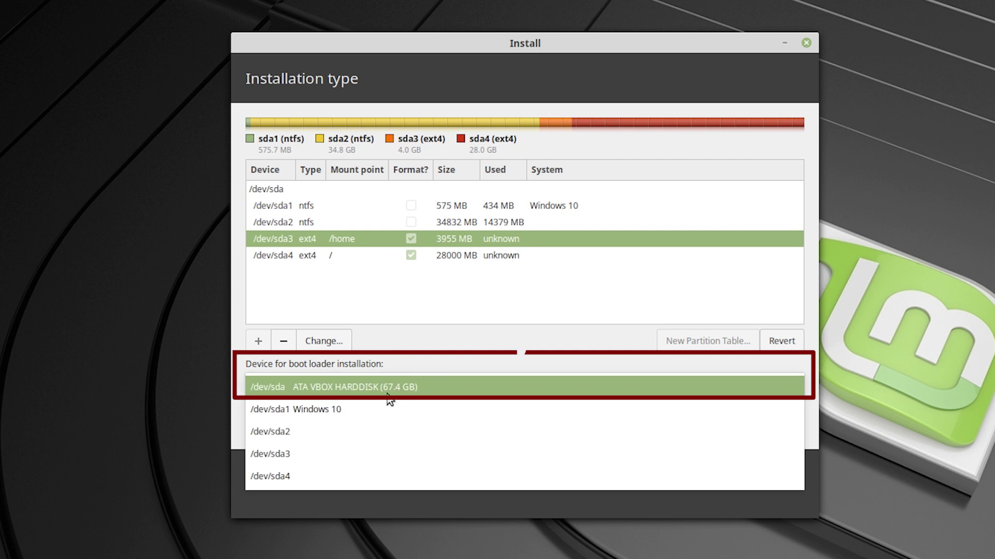
{"action": "left_click", "coordinate": [391, 390]}
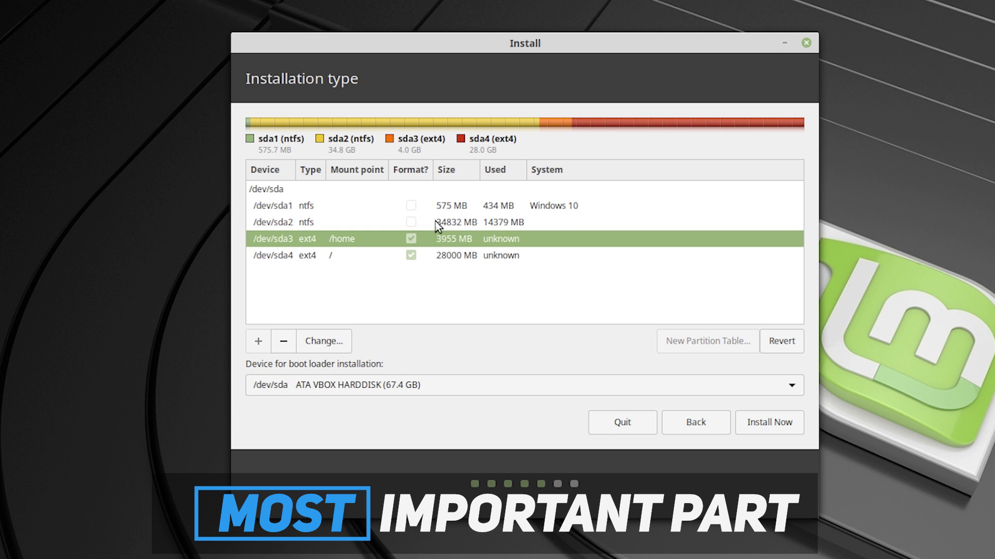
{"action": "left_click", "coordinate": [444, 204]}
{"action": "left_click", "coordinate": [447, 254]}
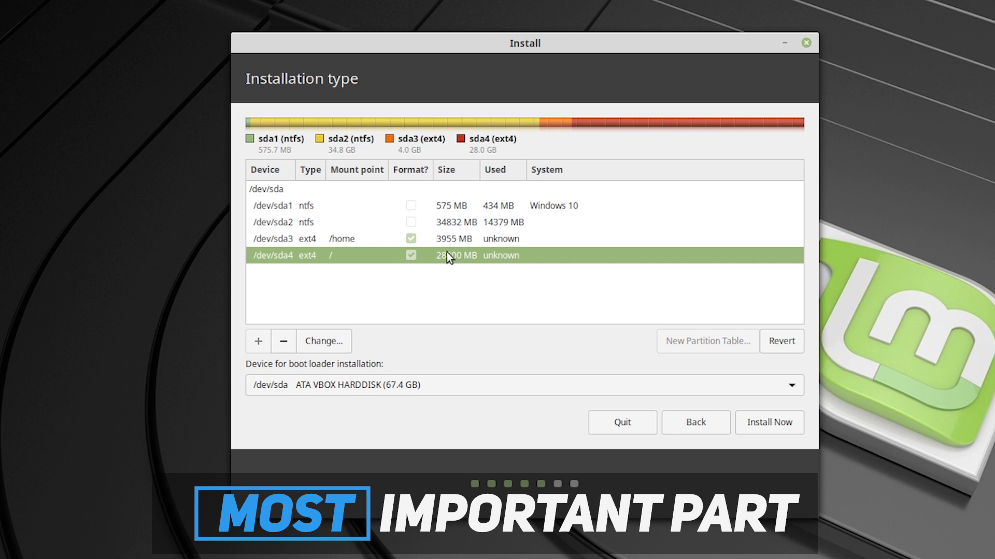
{"action": "left_click", "coordinate": [406, 386]}
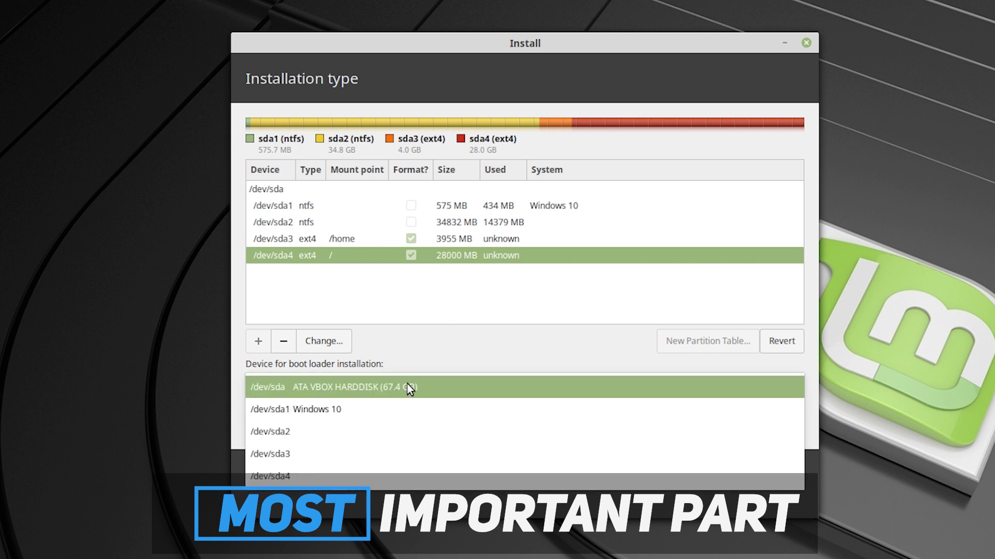
{"action": "left_click", "coordinate": [472, 258]}
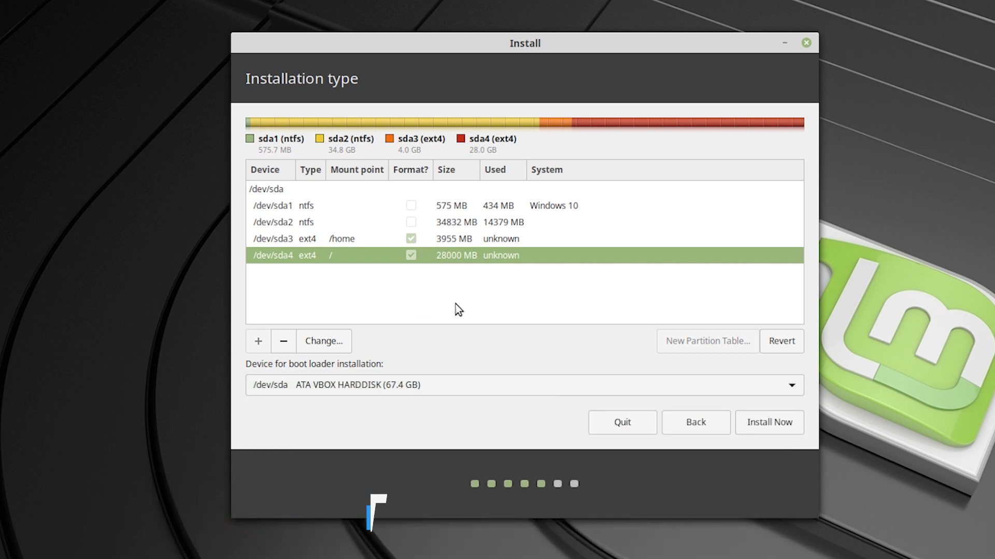
{"action": "left_click", "coordinate": [417, 385]}
{"action": "left_click", "coordinate": [418, 384]}
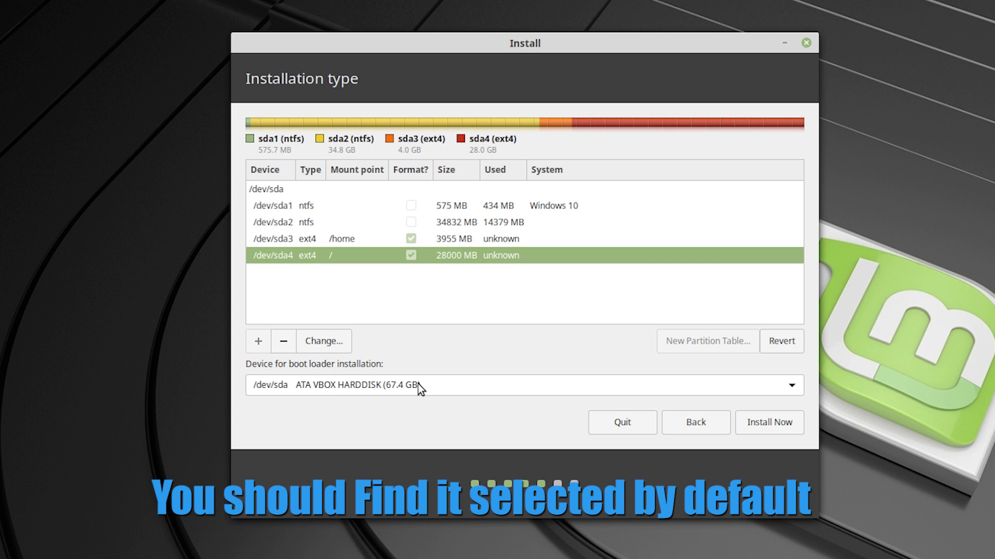
- Install now and approve writing the ext4 formatting of partitions #3 and #4 to disk
{"action": "left_click", "coordinate": [763, 430]}
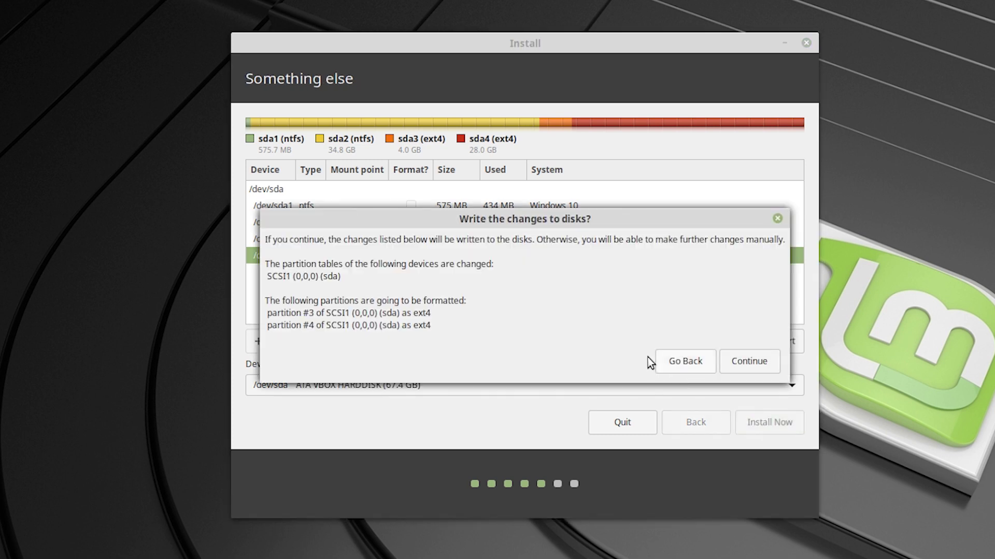
{"action": "left_click_drag", "start_coordinate": [305, 316], "coordinate": [457, 317]}
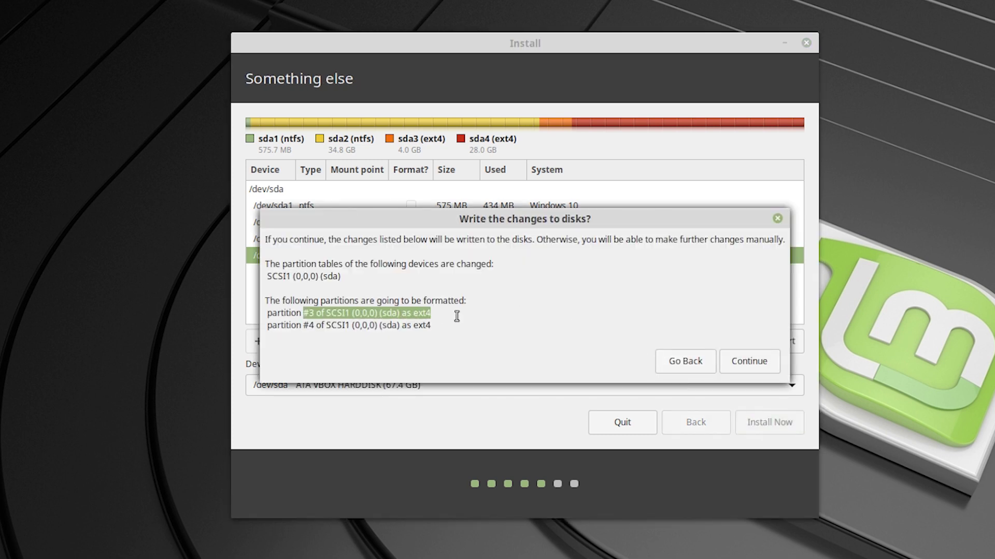
{"action": "left_click_drag", "start_coordinate": [304, 326], "coordinate": [466, 333]}
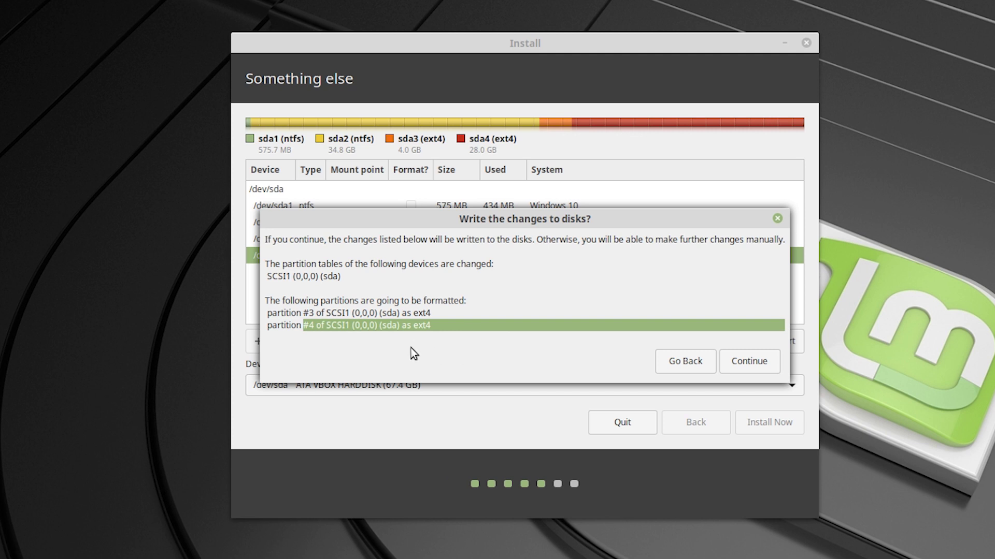
{"action": "left_click", "coordinate": [480, 333]}
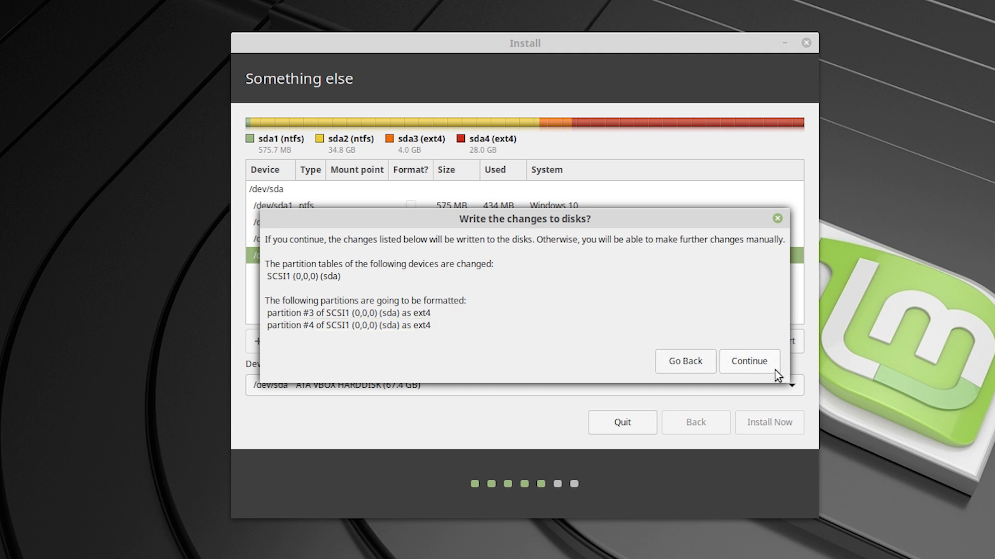
{"action": "left_click", "coordinate": [745, 367]}
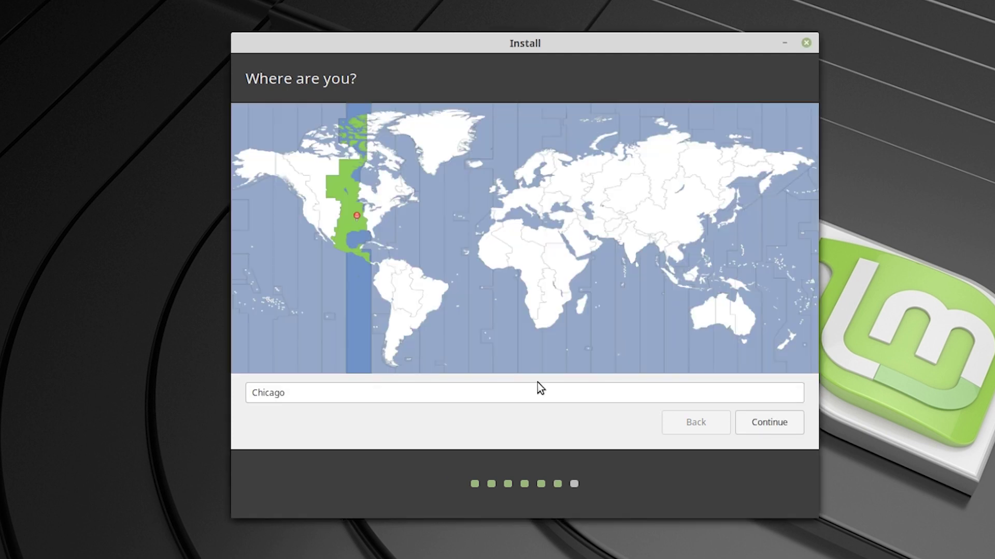
- Keep the Chicago time zone, drop the -VirtualBox suffix from the computer name, and continue
{"action": "left_click", "coordinate": [759, 427]}
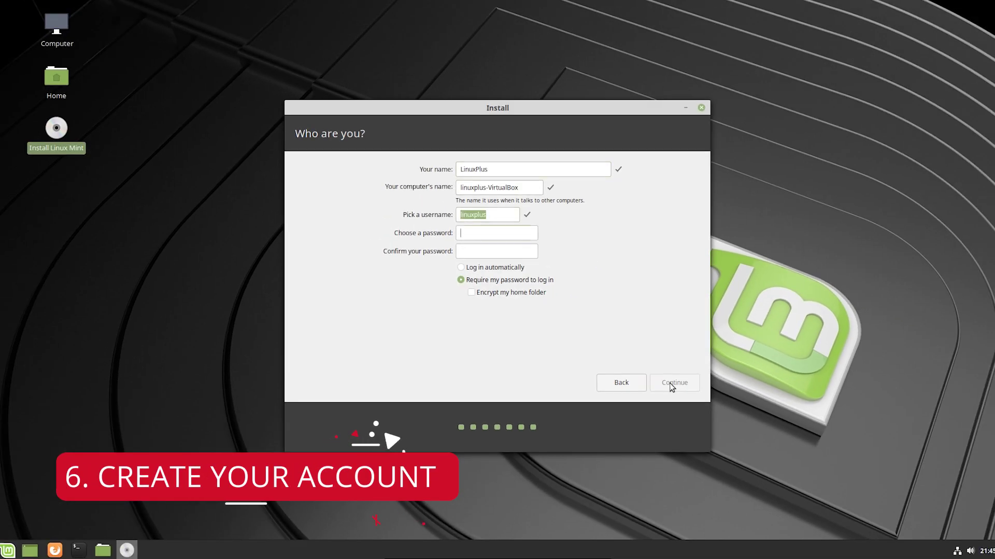
{"action": "type", "text": "4"}
{"action": "left_click", "coordinate": [531, 193]}
{"action": "key", "text": "ctrl+BackSpace"}
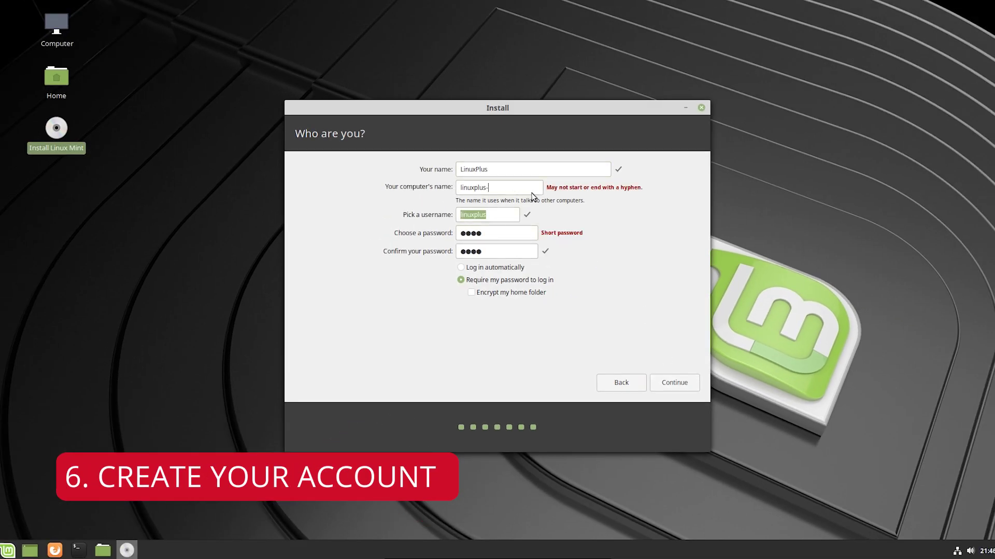
{"action": "key", "text": "BackSpace"}
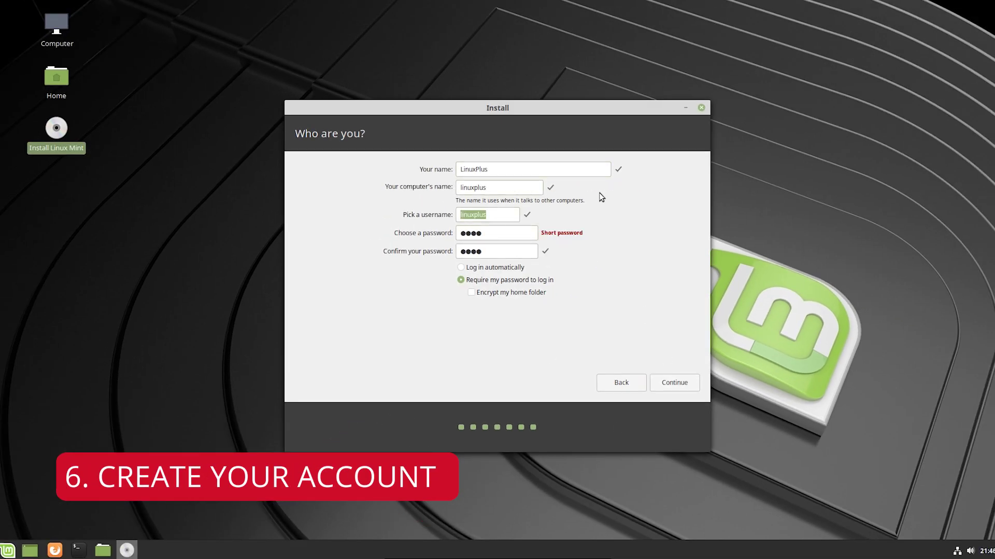
{"action": "left_click", "coordinate": [669, 382]}
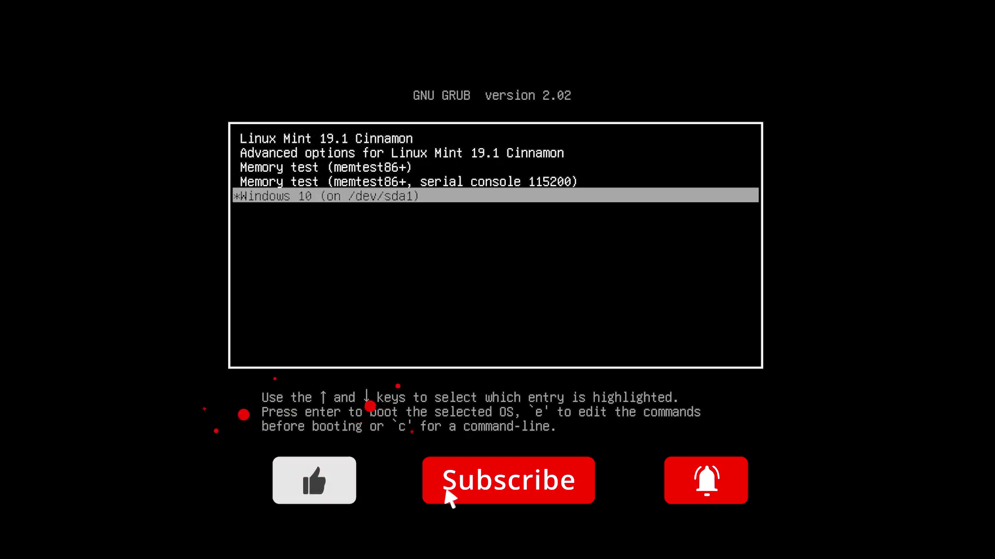
- Browse the GRUB entries up to Linux Mint 19.1 Cinnamon and back down to Windows 10
{"action": "key", "text": "Up"}
{"action": "key", "text": "Up"}
{"action": "key", "text": "Up"}
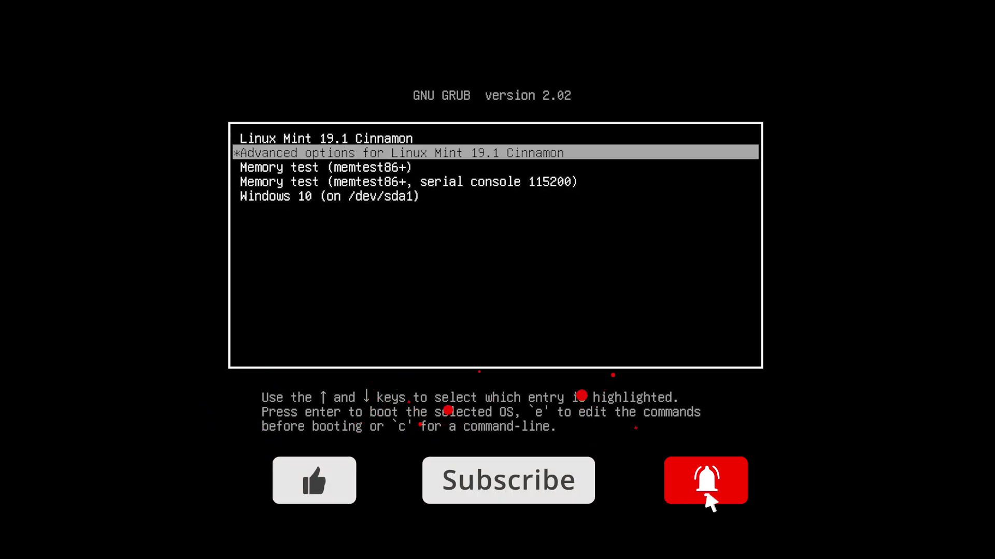
{"action": "key", "text": "Up"}
{"action": "key", "text": "Down"}
{"action": "key", "text": "Down"}
{"action": "key", "text": "Down"}
{"action": "key", "text": "Down"}
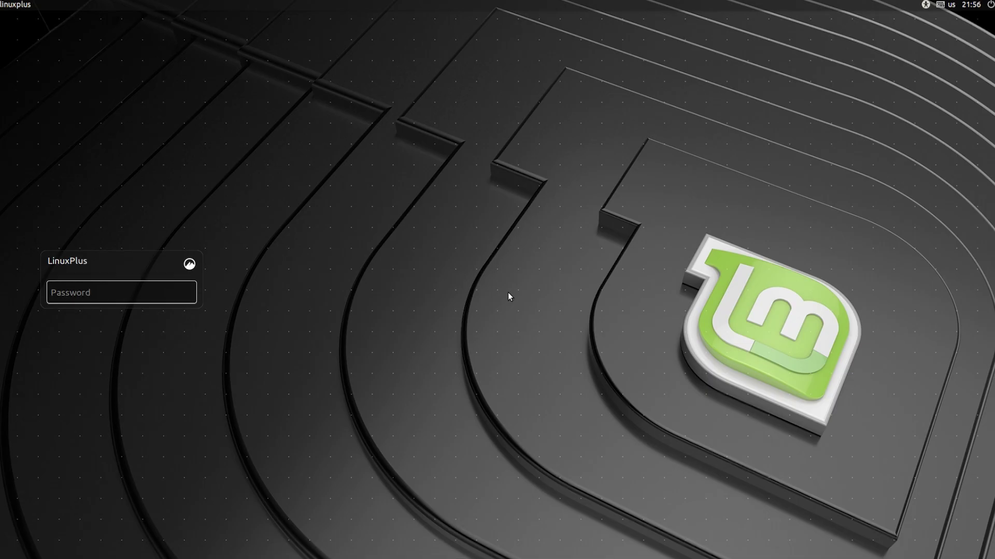
- Log in with the account password, then open and close the Computer window
{"action": "type", "text": "l"}
{"action": "key", "text": "Return"}
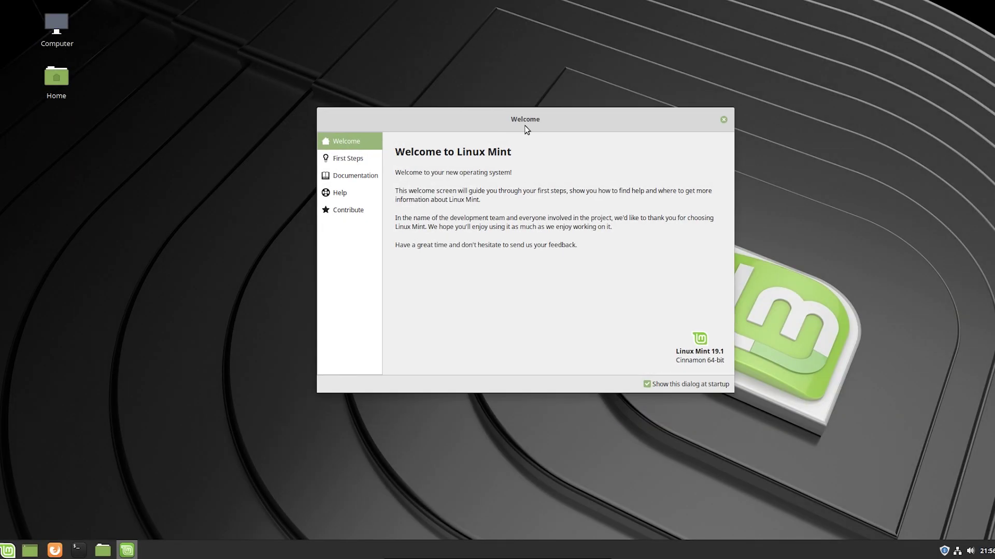
{"action": "left_click", "coordinate": [722, 111]}
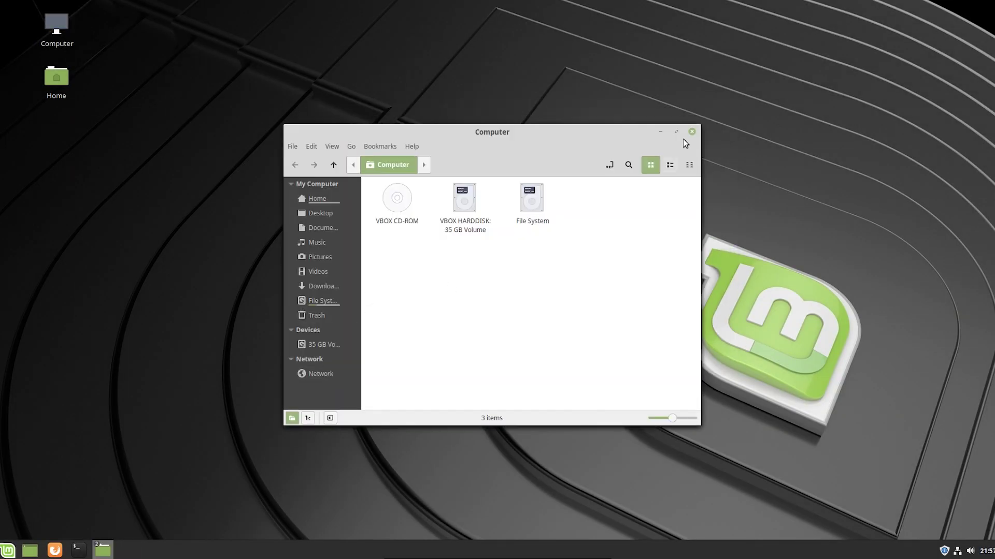
{"action": "left_click", "coordinate": [692, 132]}
- Restart the computer from the Mint menu's Quit session options
{"action": "left_click", "coordinate": [8, 550]}
{"action": "left_click", "coordinate": [11, 550]}
{"action": "left_click", "coordinate": [14, 552]}
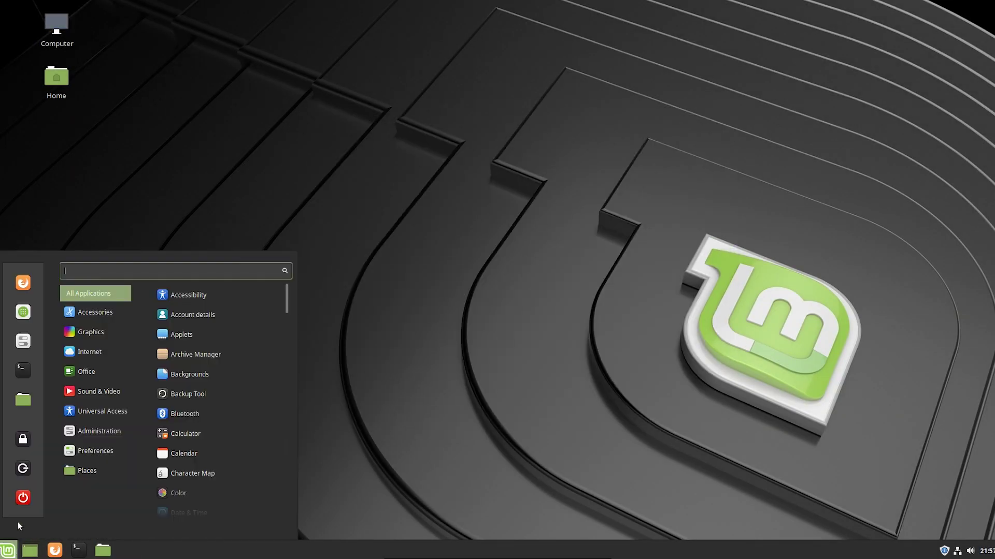
{"action": "left_click", "coordinate": [29, 489]}
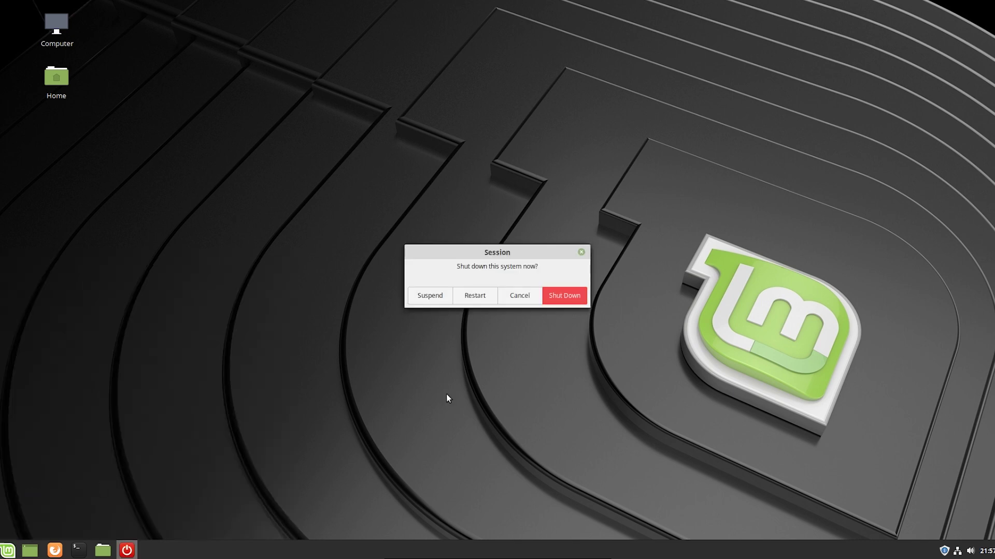
{"action": "left_click", "coordinate": [471, 294]}
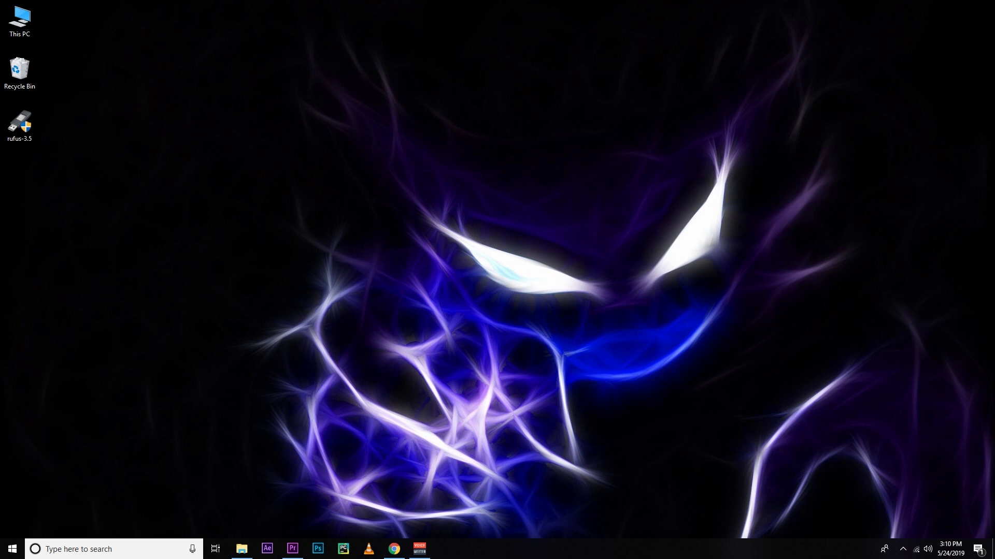
- Open This PC maximized and select USB Drive (E:) to check its space
{"action": "key", "text": "super+e"}
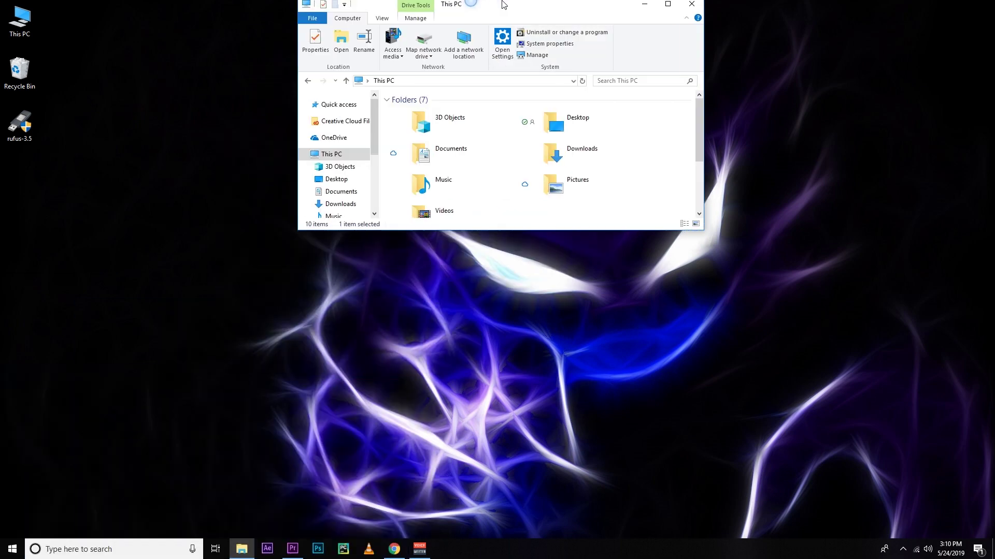
{"action": "double_click", "coordinate": [502, 5]}
{"action": "left_click", "coordinate": [428, 212]}
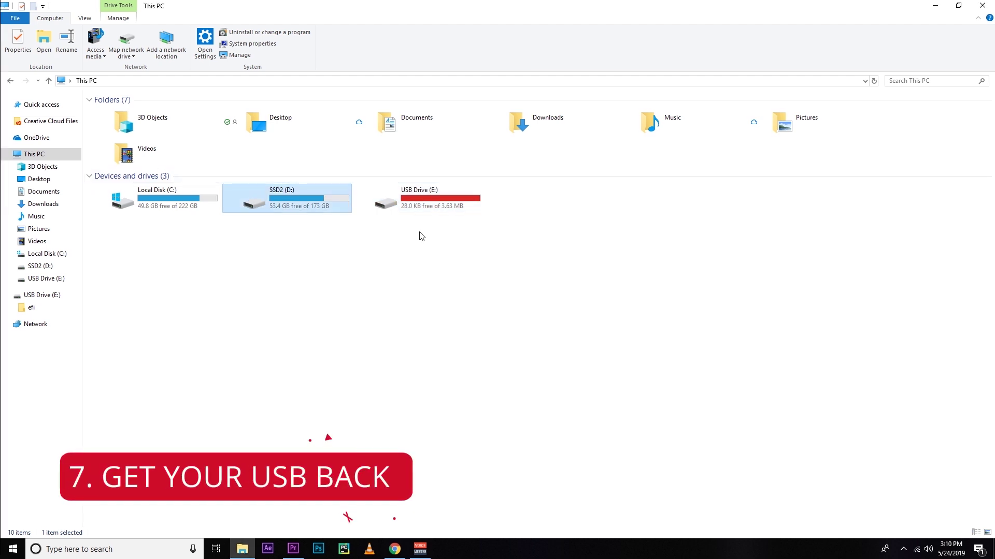
- Launch PowerISO from Start search as administrator, accepting the UAC prompt
{"action": "left_click", "coordinate": [13, 549]}
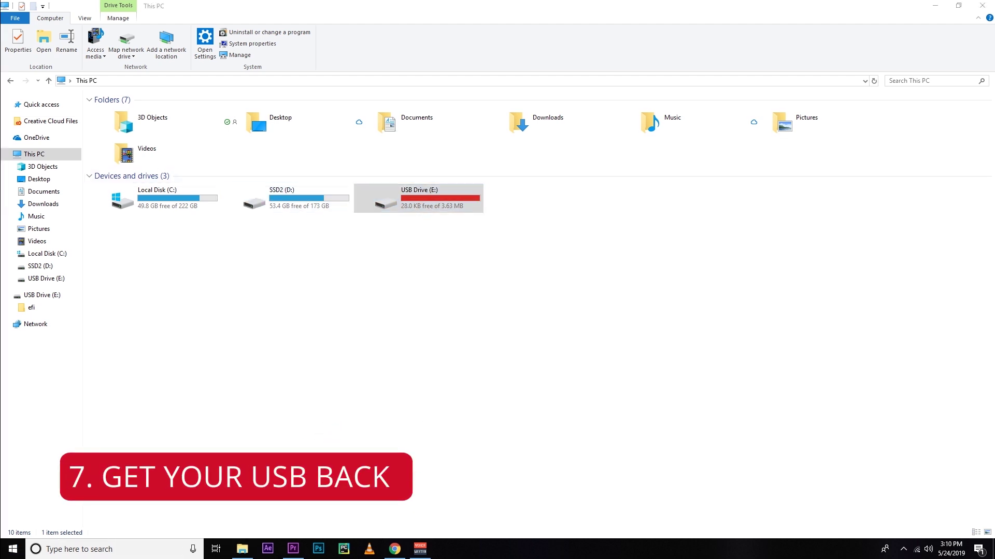
{"action": "type", "text": "power"}
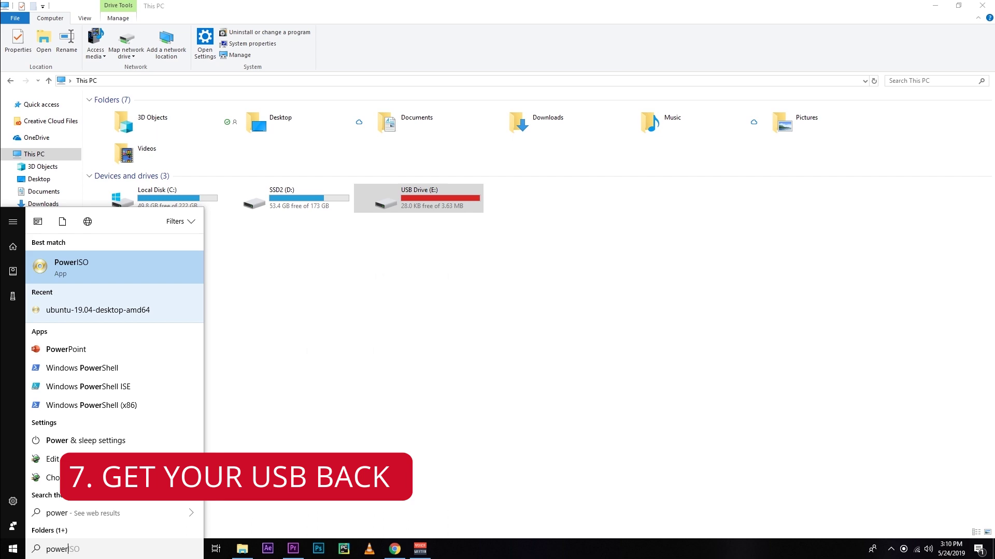
{"action": "right_click", "coordinate": [96, 278]}
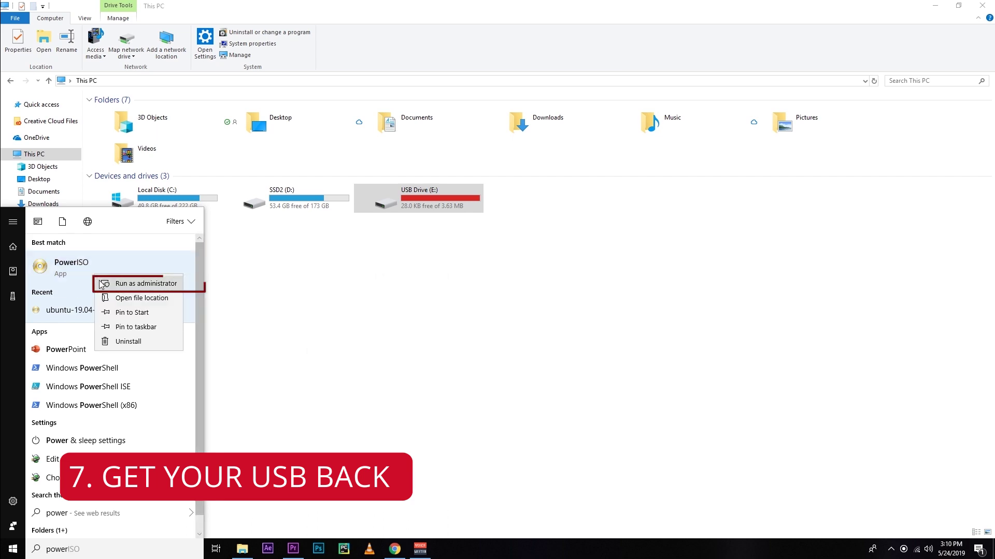
{"action": "left_click", "coordinate": [100, 284]}
{"action": "left_click", "coordinate": [438, 343]}
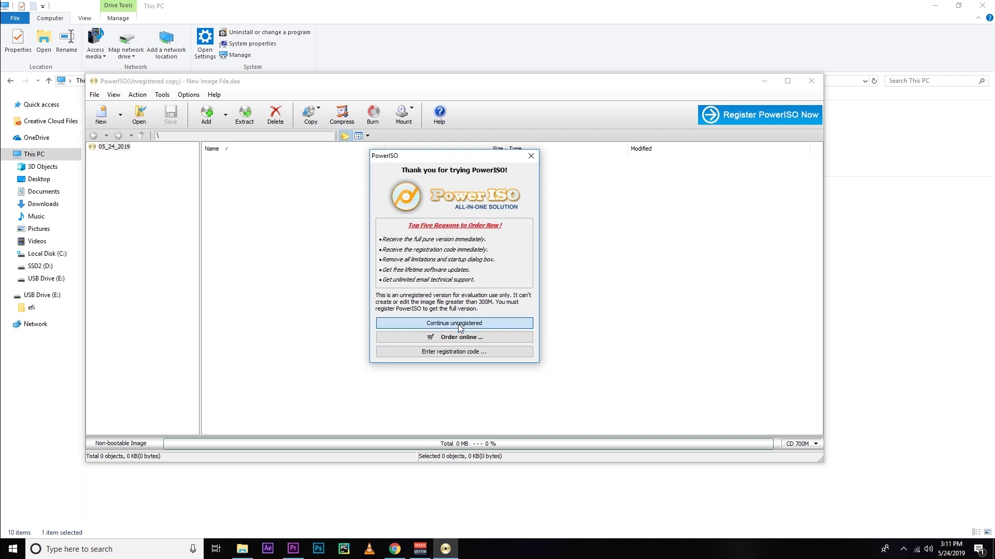
- Continue unregistered and run Tools > Clean USB drive on the IS817 innostor drive (E: 8 GB)
{"action": "left_click", "coordinate": [458, 324]}
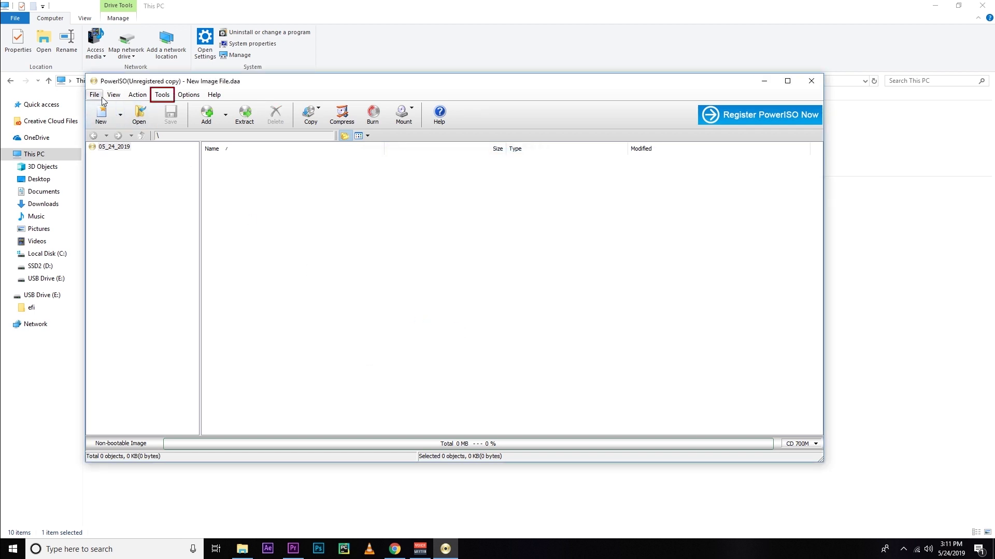
{"action": "left_click", "coordinate": [162, 96]}
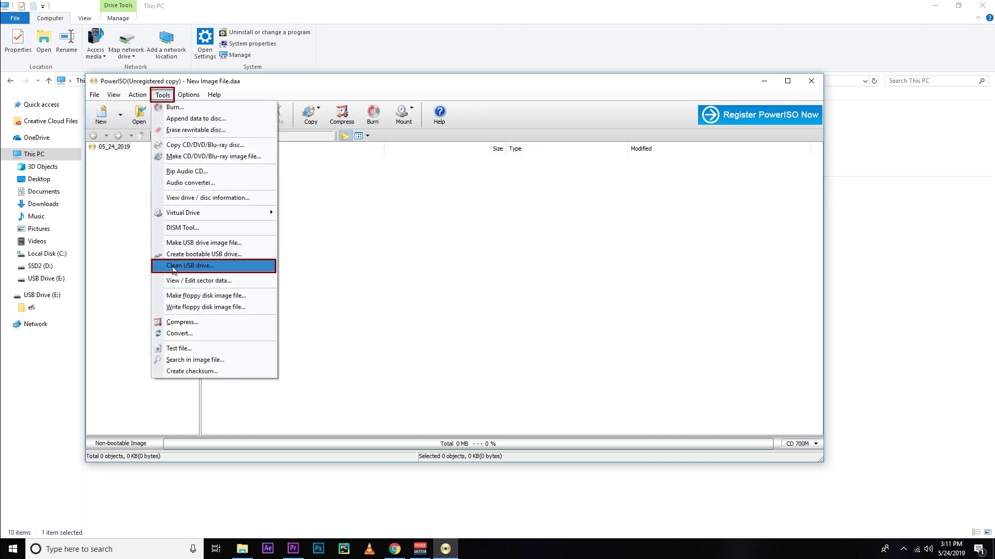
{"action": "left_click", "coordinate": [197, 266]}
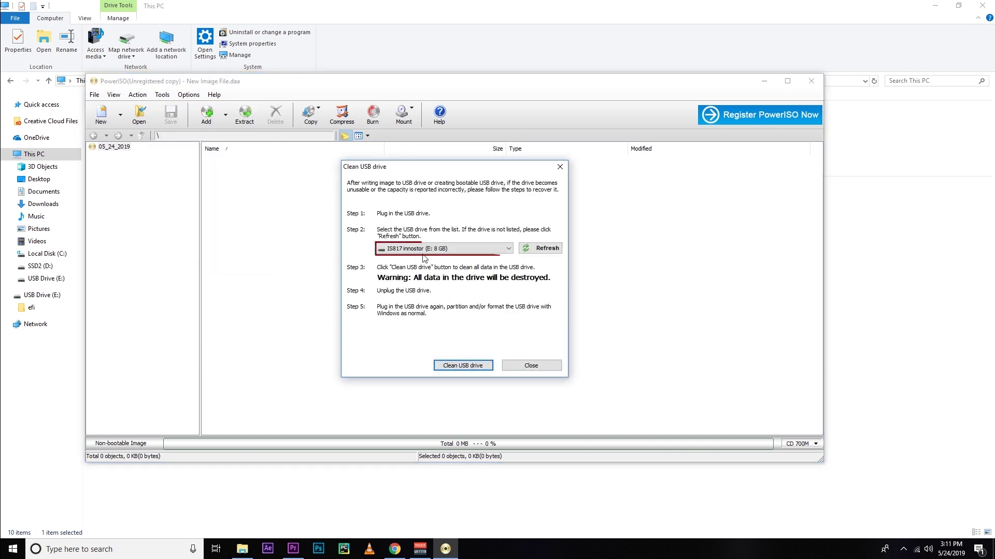
{"action": "left_click", "coordinate": [508, 249]}
{"action": "left_click", "coordinate": [446, 258]}
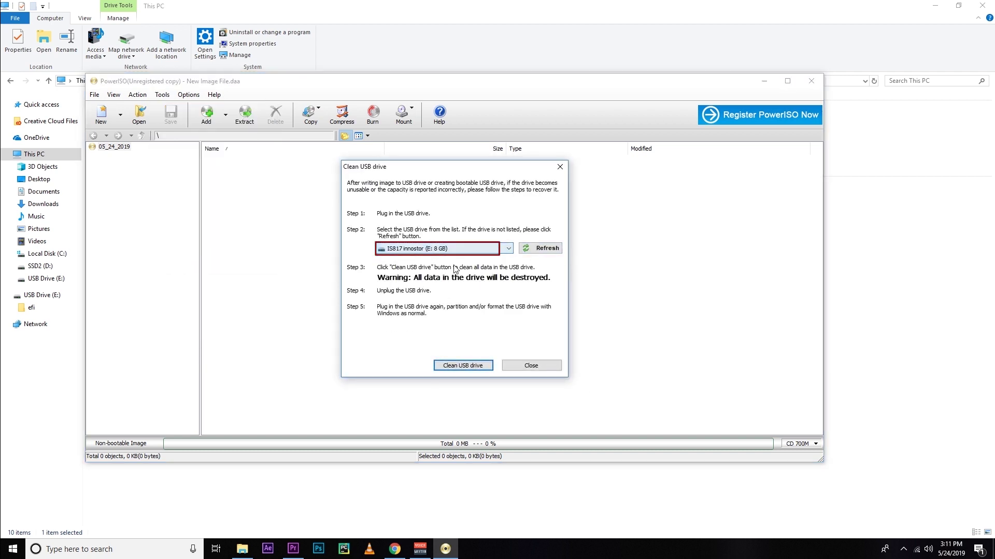
{"action": "left_click", "coordinate": [464, 366]}
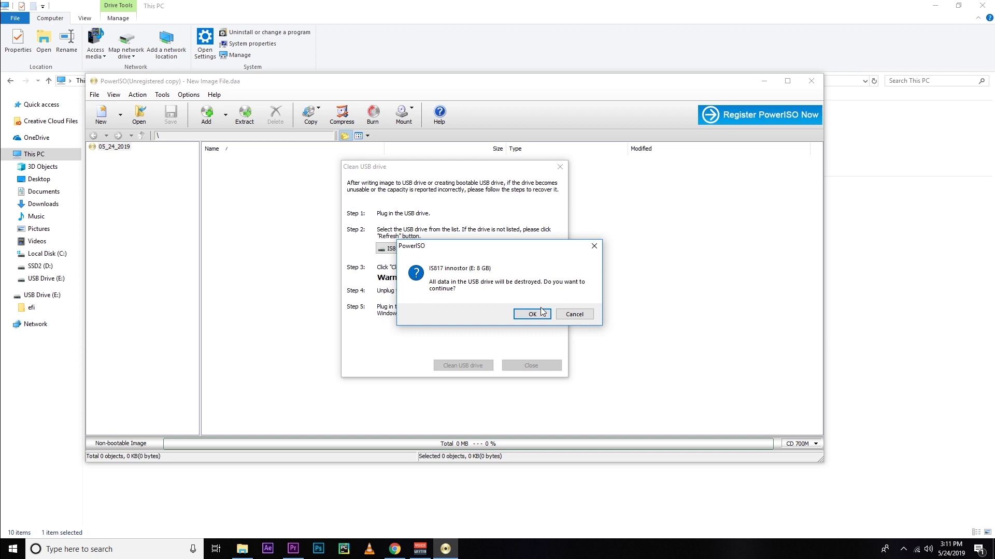
{"action": "left_click", "coordinate": [532, 313]}
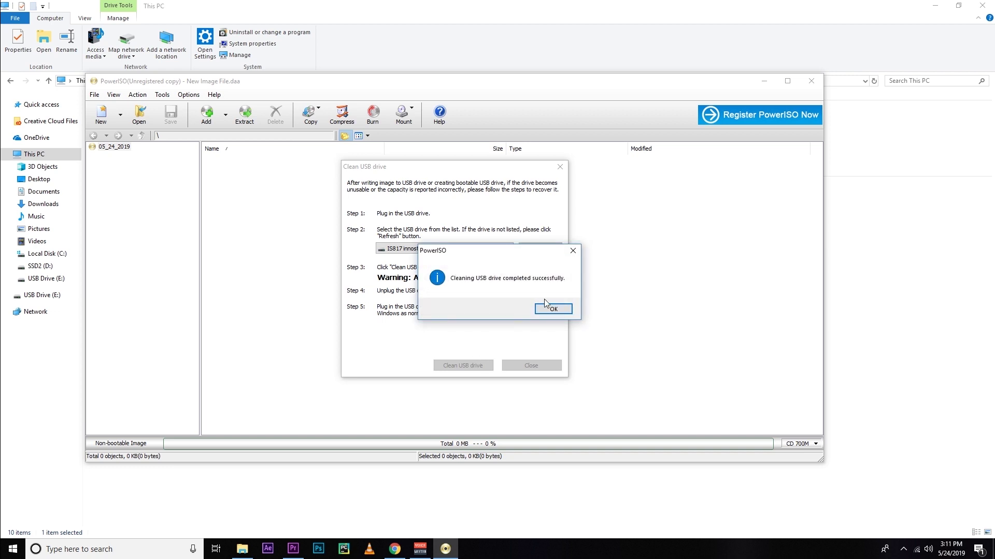
{"action": "left_click", "coordinate": [554, 310]}
{"action": "left_click", "coordinate": [528, 364]}
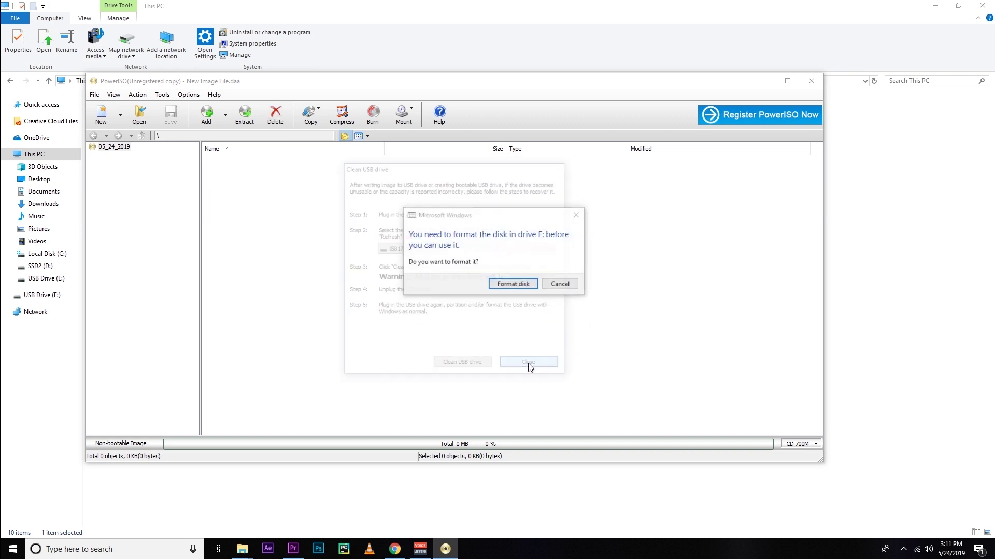
- Close PowerISO and quick-format USB Drive (E:) as NTFS
{"action": "left_click", "coordinate": [811, 80]}
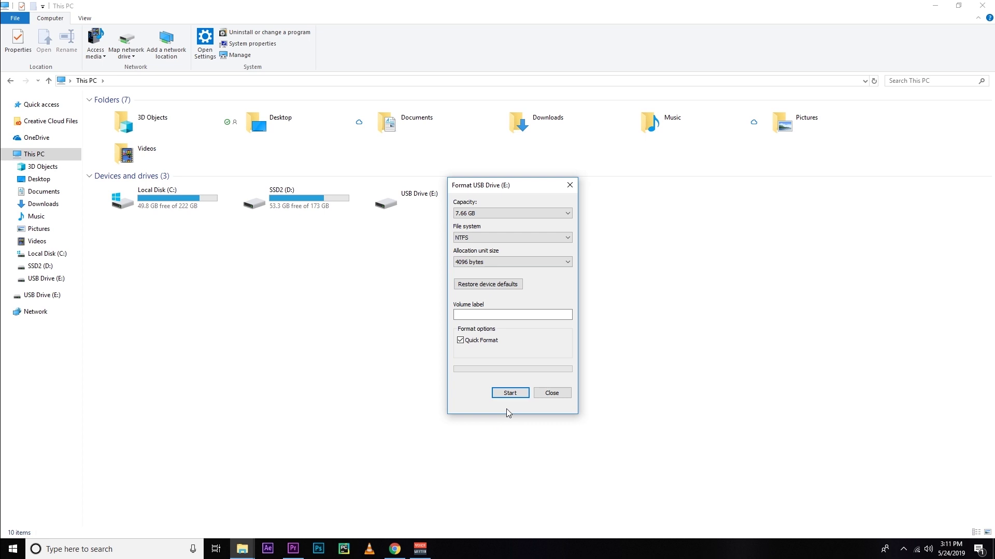
{"action": "left_click", "coordinate": [509, 394]}
{"action": "left_click", "coordinate": [512, 278]}
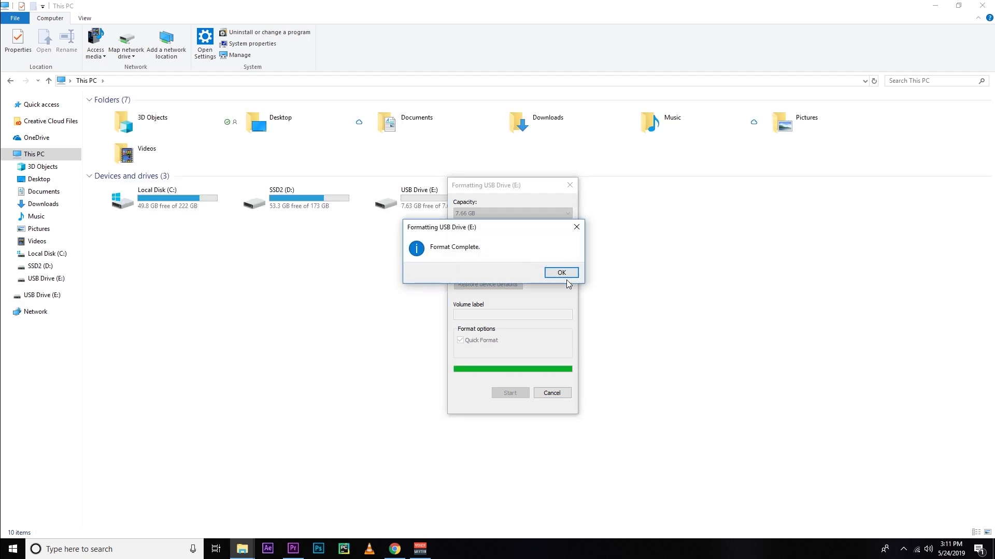
{"action": "left_click", "coordinate": [564, 278]}
{"action": "left_click", "coordinate": [552, 393]}
- Open USB Drive (E:) to confirm it is empty, then return to This PC
{"action": "left_click", "coordinate": [426, 206]}
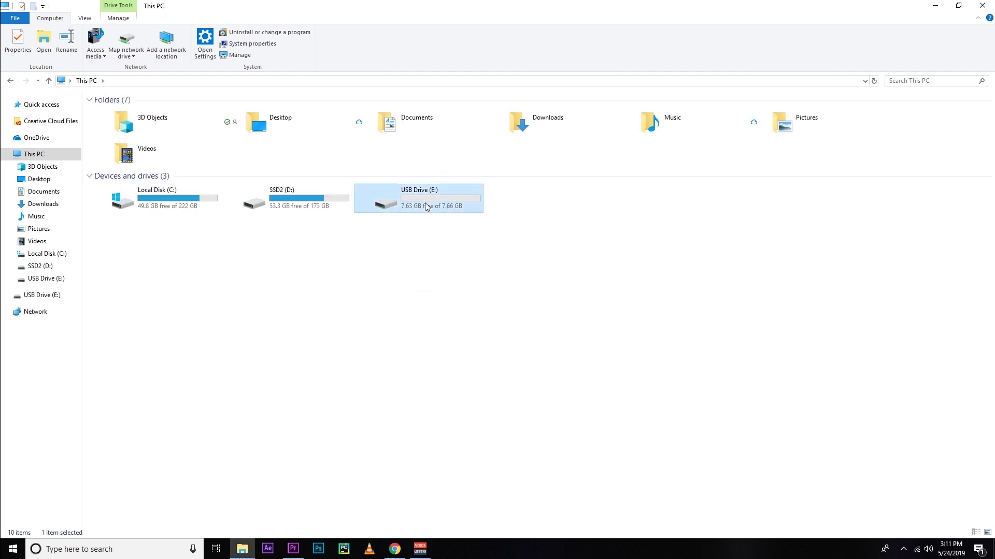
{"action": "double_click", "coordinate": [407, 199]}
{"action": "left_click", "coordinate": [95, 82]}
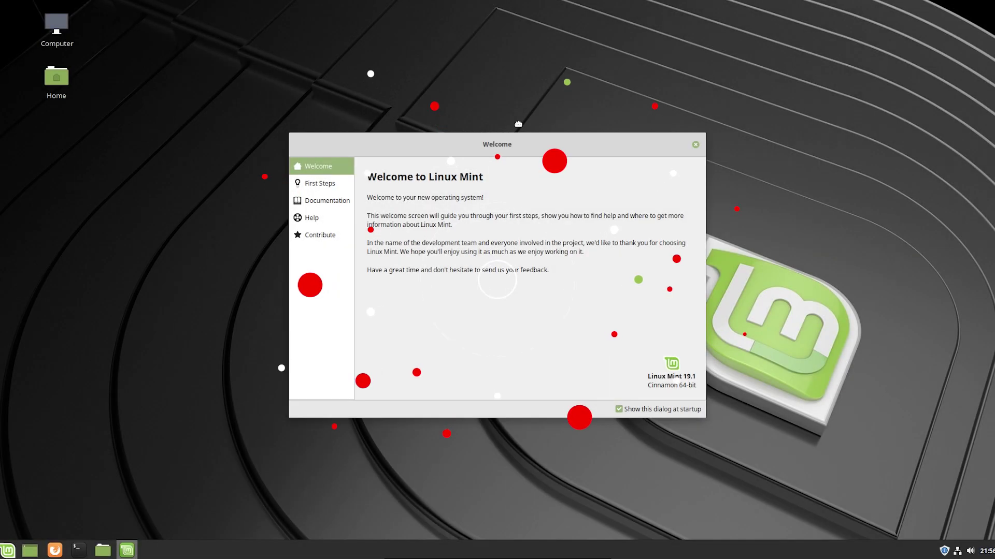
- View the Welcome screen's First Steps, Documentation, Help and Contribute pages, then close it
{"action": "left_click", "coordinate": [348, 158]}
{"action": "left_click", "coordinate": [348, 176]}
{"action": "left_click", "coordinate": [348, 193]}
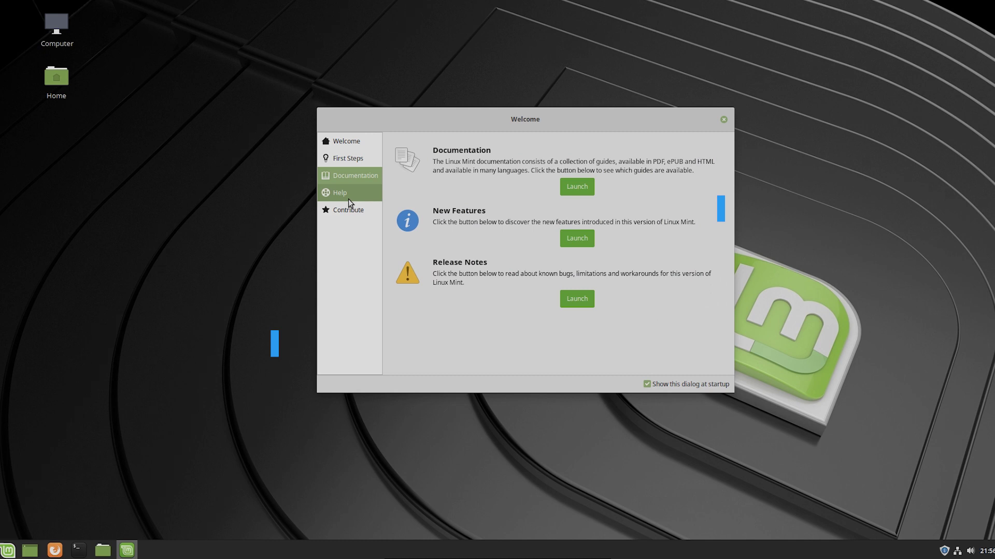
{"action": "left_click", "coordinate": [352, 209]}
{"action": "left_click", "coordinate": [724, 120]}
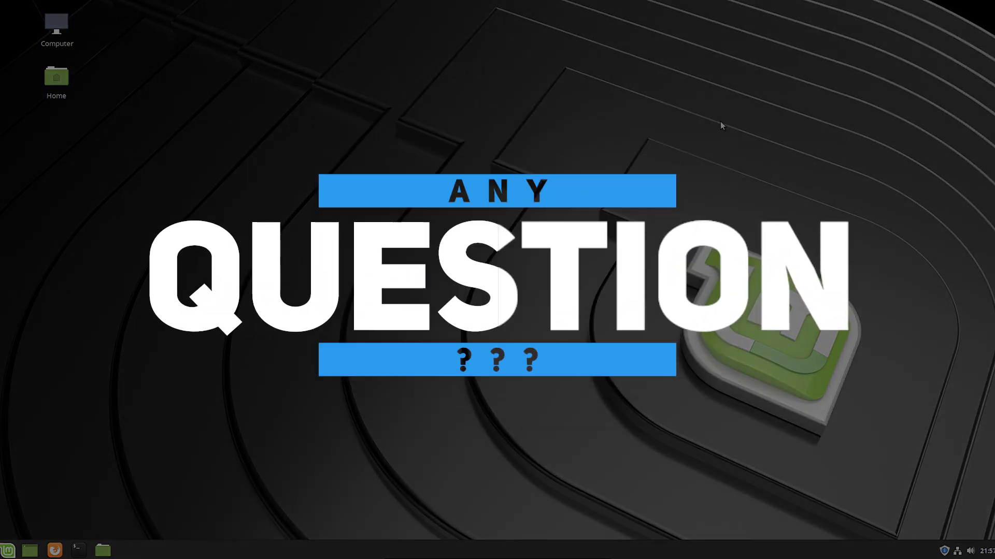
- Open and close the Computer window, then bring up the applications menu
{"action": "double_click", "coordinate": [58, 25]}
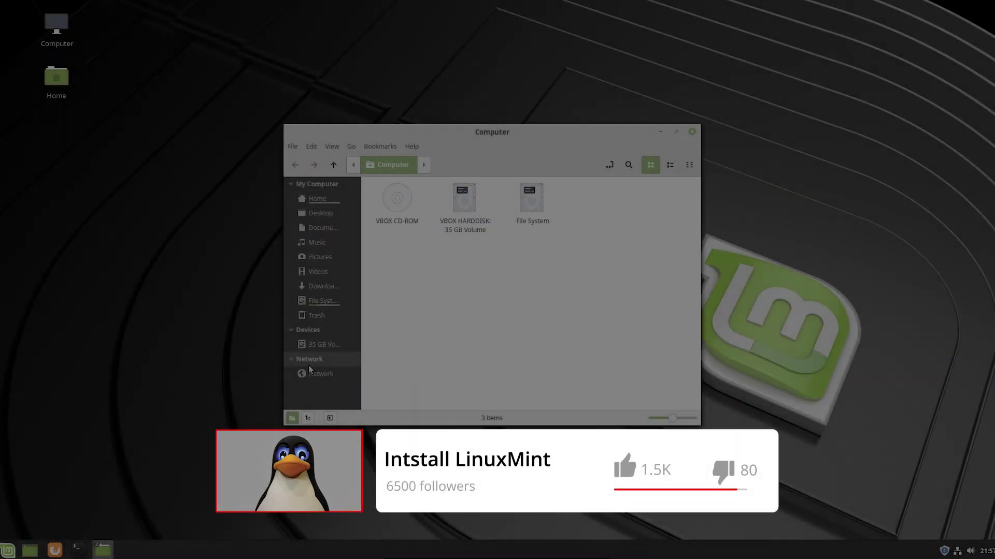
{"action": "left_click", "coordinate": [692, 132]}
{"action": "left_click", "coordinate": [10, 552]}
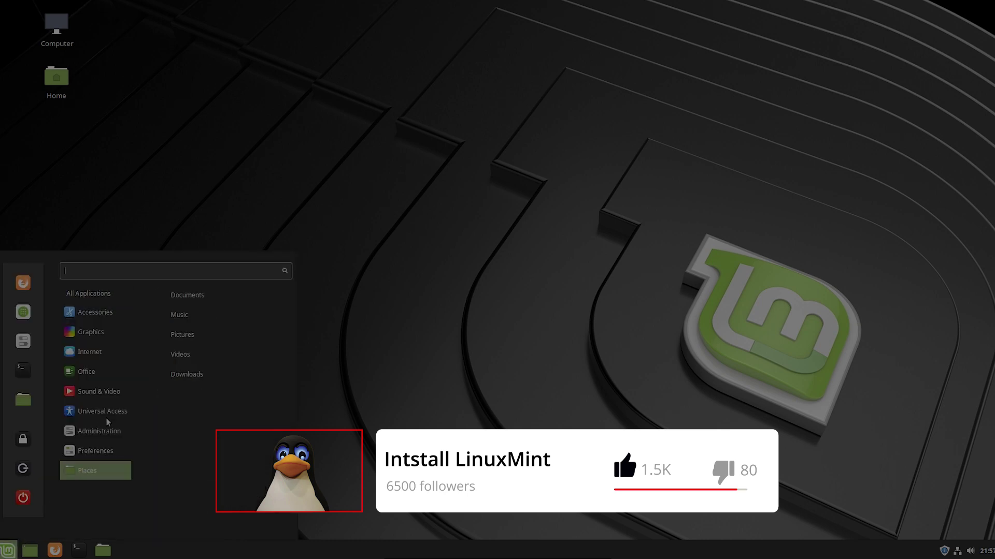